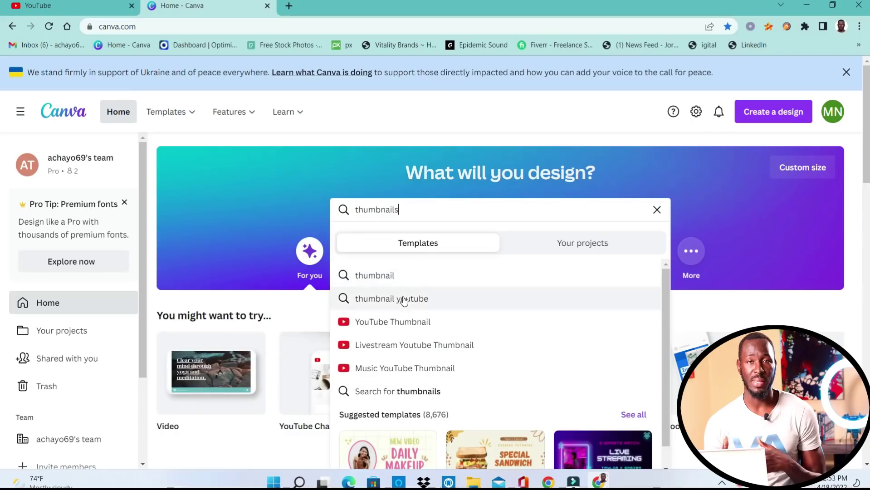
# Step: Open the YouTube Thumbnail templates from the design search and browse through the available designs
pyautogui.click(403, 323)
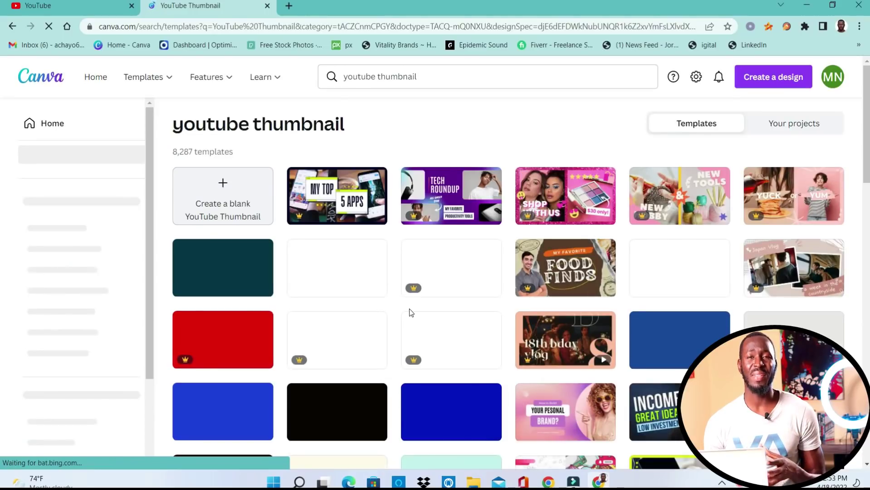
pyautogui.scroll(-4, 409, 312)
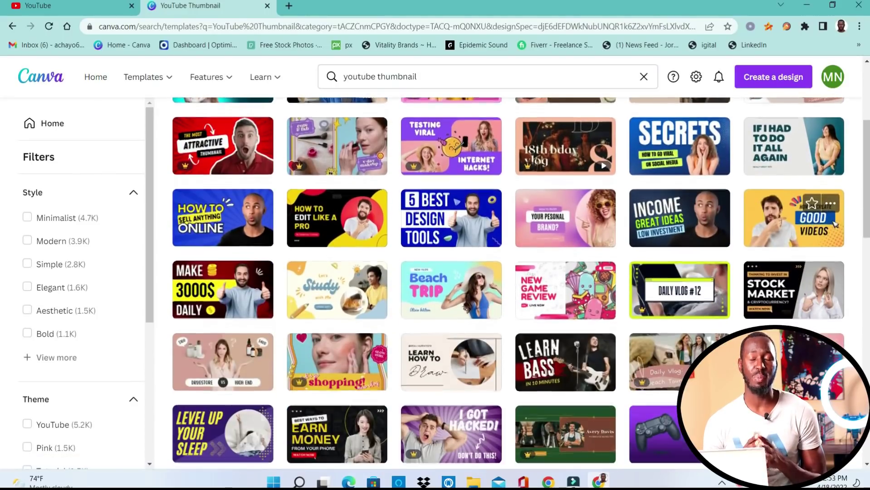
pyautogui.scroll(-6, 835, 223)
pyautogui.scroll(-5, 508, 281)
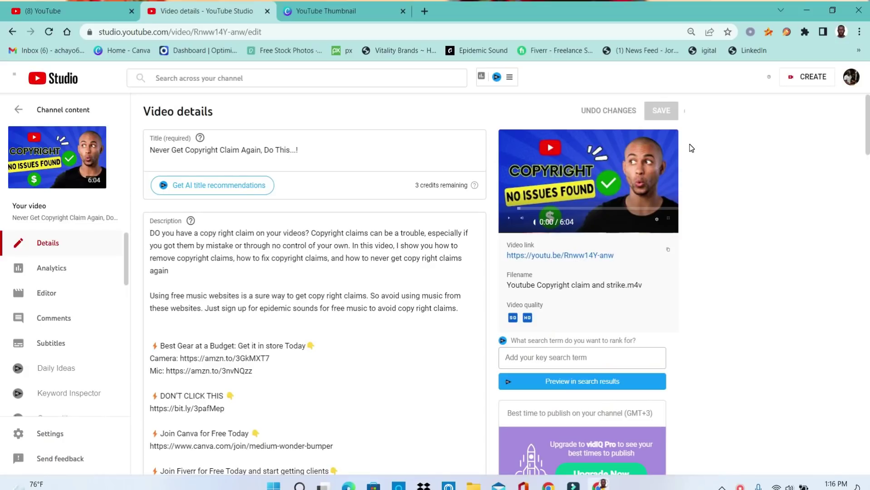
# Step: Look over the details of the "Never Get Copyright Claim Again, Do This...!" video and the vidIQ homepage
pyautogui.scroll(-3, 688, 149)
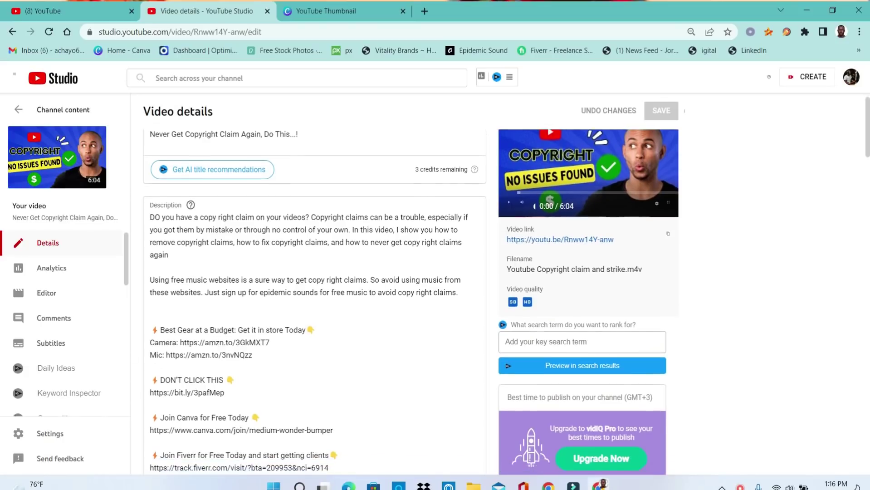
pyautogui.scroll(1, 688, 150)
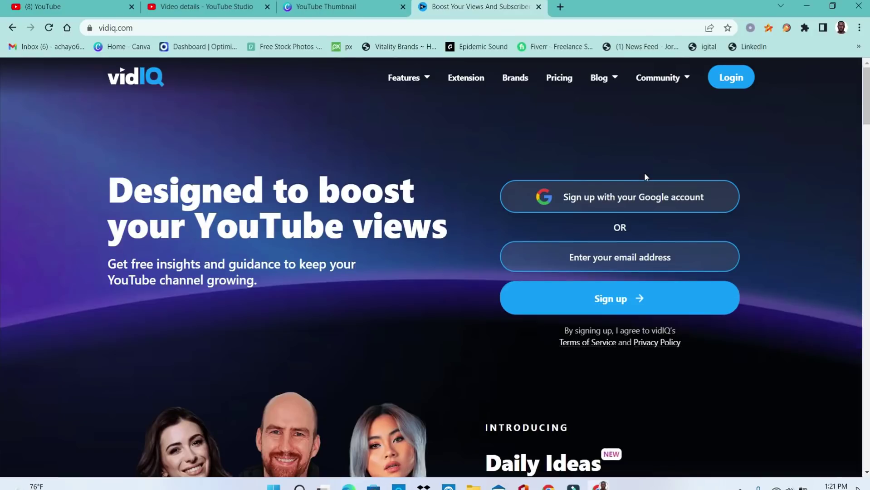
pyautogui.scroll(-2, 644, 177)
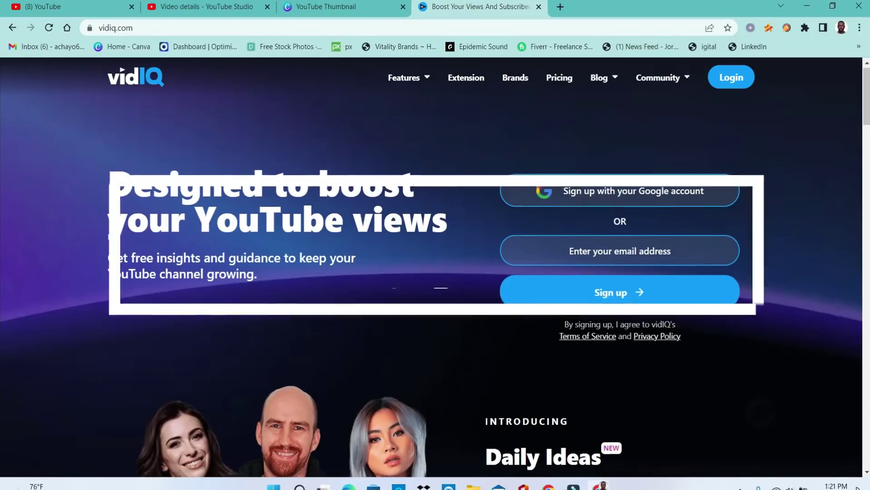
pyautogui.scroll(-3, 431, 267)
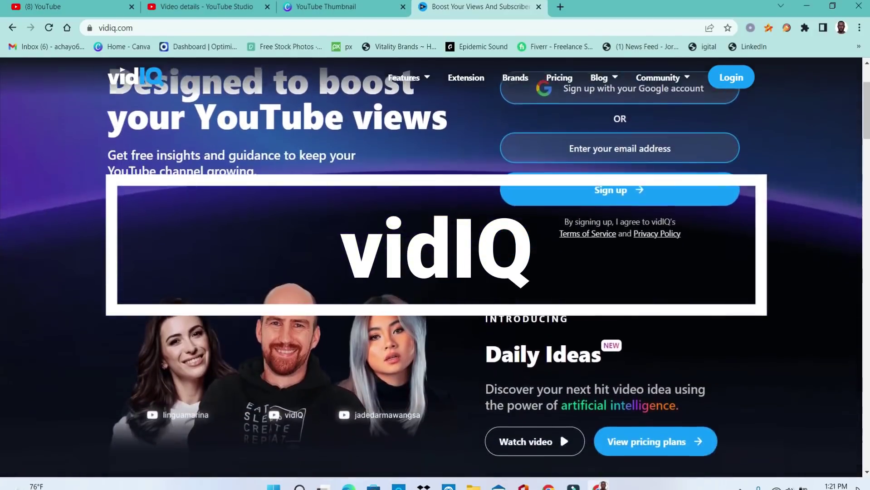
pyautogui.scroll(-8, 431, 267)
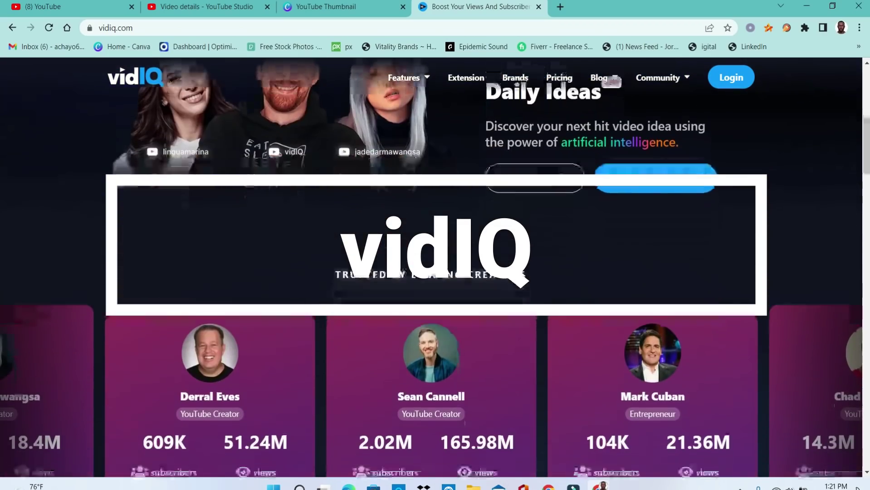
pyautogui.scroll(-1, 431, 268)
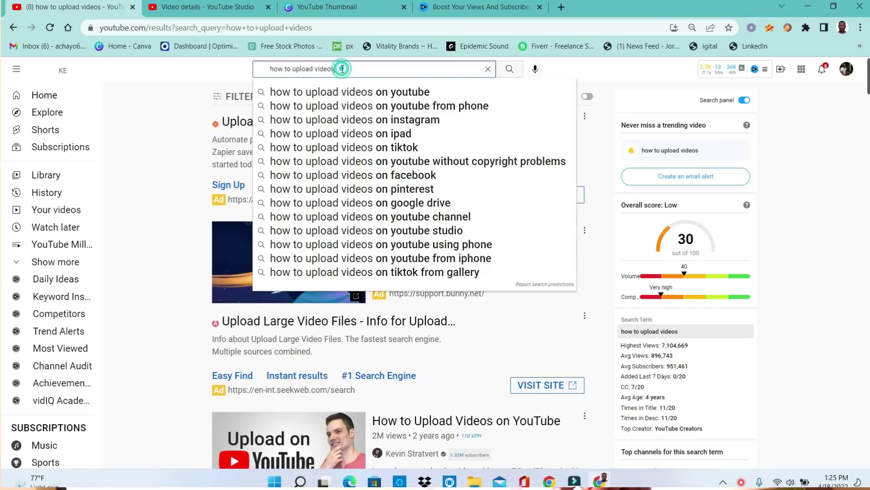
# Step: Dismiss the search suggestions and open the "How to Upload Videos on YouTube" video from the results
pyautogui.click(785, 135)
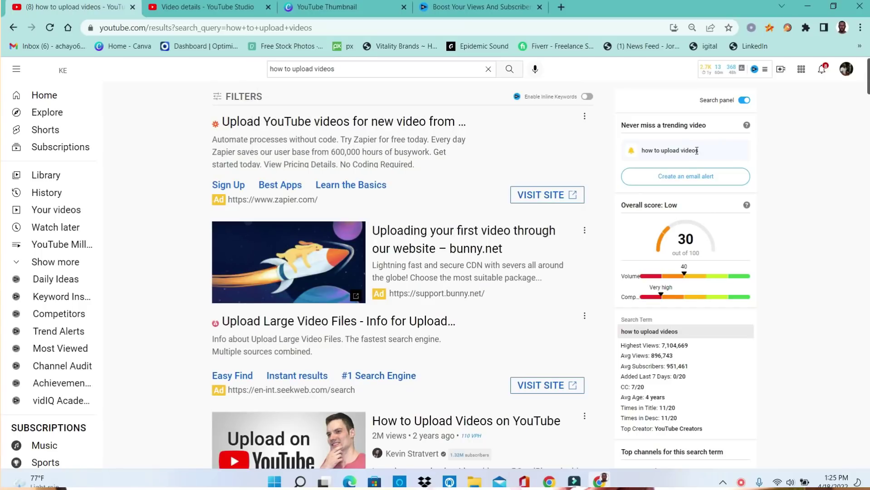
pyautogui.scroll(-4, 697, 151)
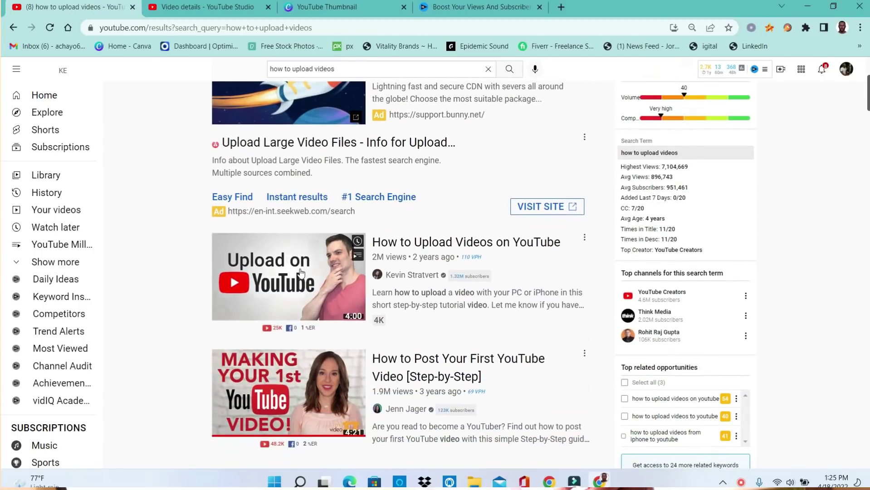
pyautogui.click(301, 272)
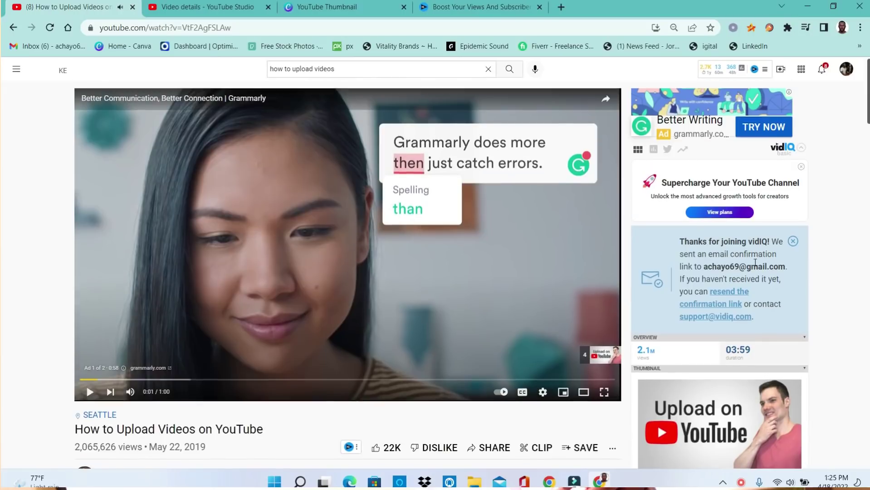
# Step: Examine the video's vidIQ statistics, video tags and channel tags beside the comments
pyautogui.scroll(-4, 756, 227)
pyautogui.scroll(-12, 753, 263)
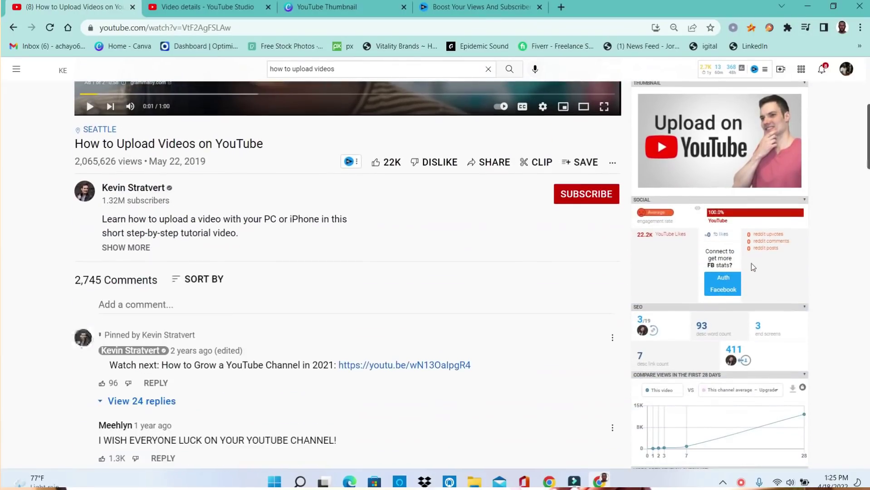
pyautogui.scroll(-2, 749, 263)
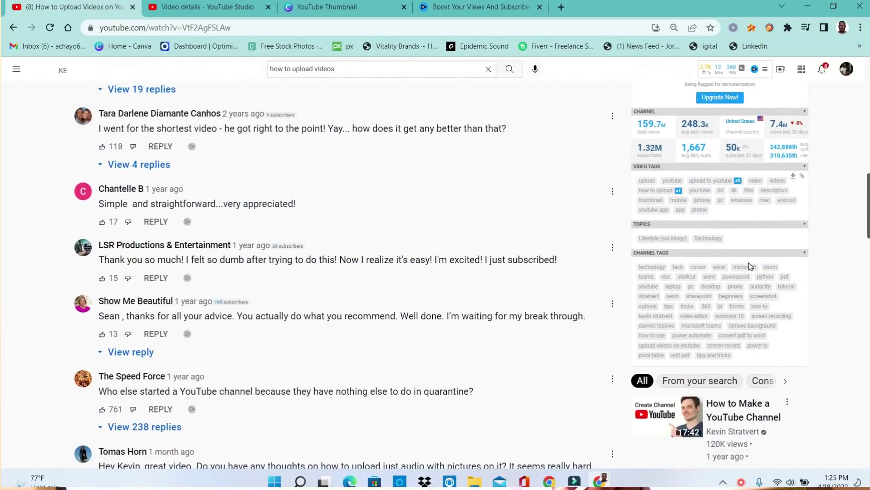
pyautogui.moveTo(681, 340); pyautogui.dragTo(638, 268)
pyautogui.click(680, 254)
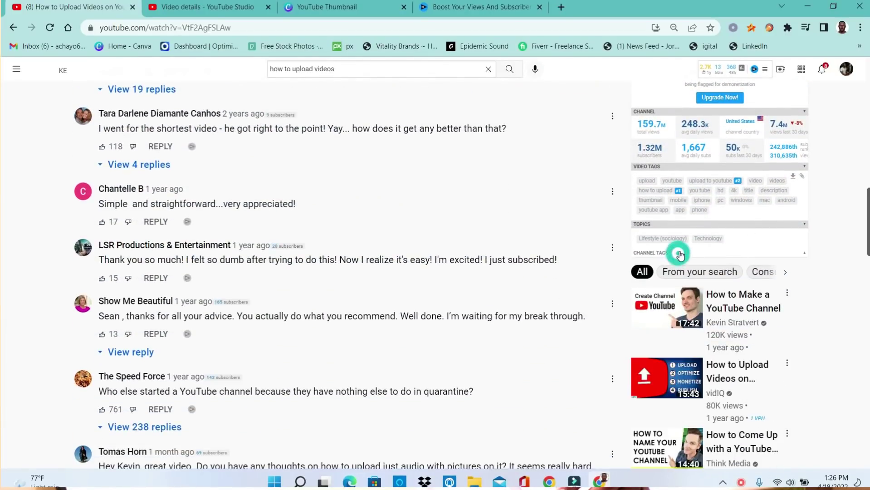
pyautogui.click(675, 254)
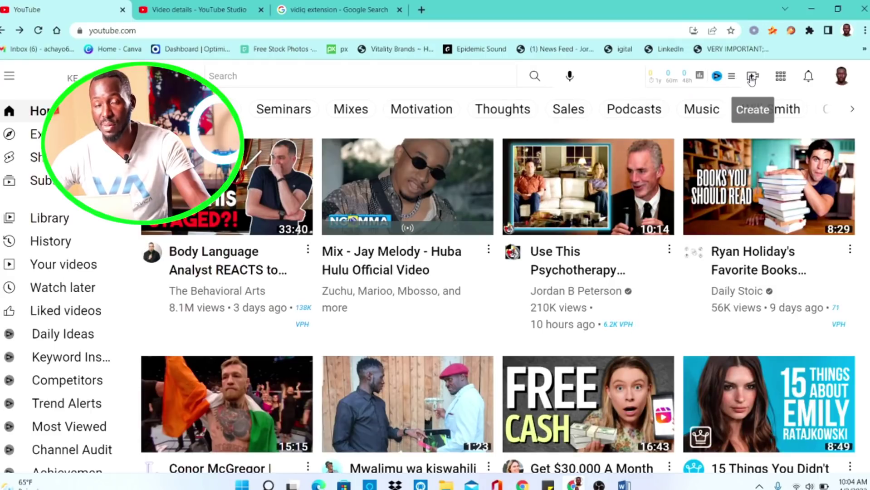
# Step: Start a video upload on YouTube and select the "Create vertical videos" file in a restored-down File Explorer window over it
pyautogui.click(752, 78)
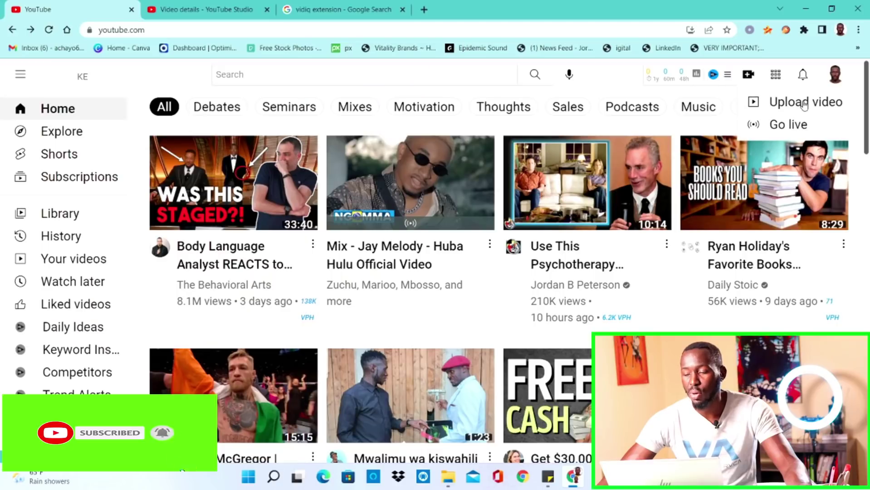
pyautogui.click(803, 102)
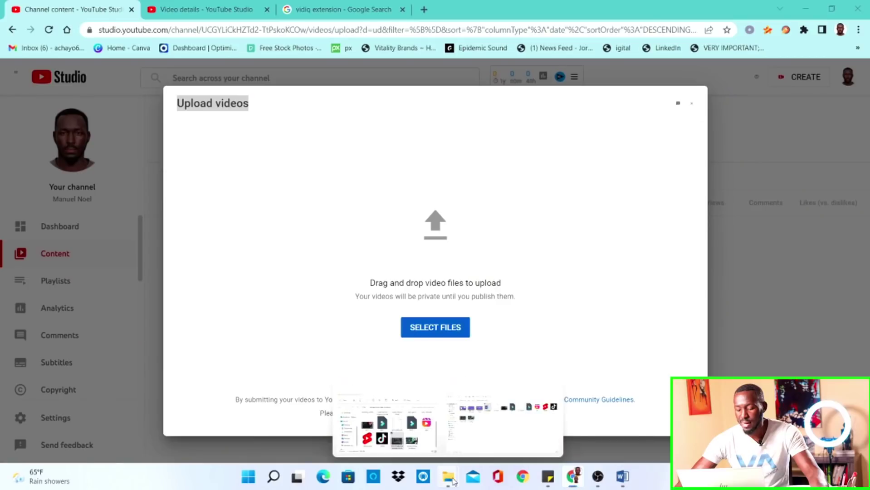
pyautogui.click(451, 440)
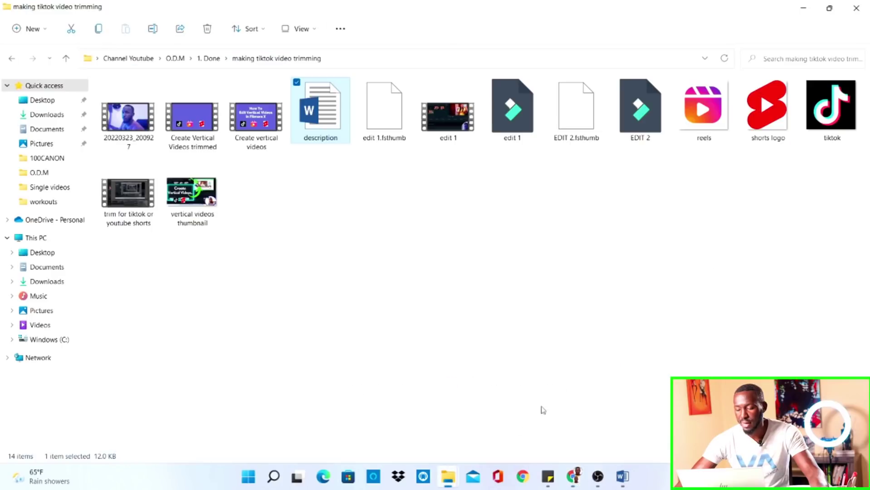
pyautogui.click(830, 9)
pyautogui.click(273, 136)
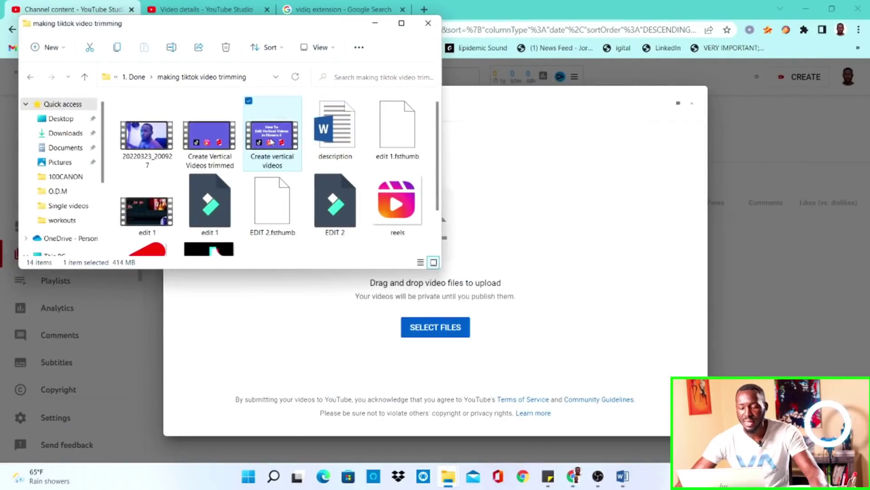
pyautogui.moveTo(358, 180); pyautogui.dragTo(272, 156)
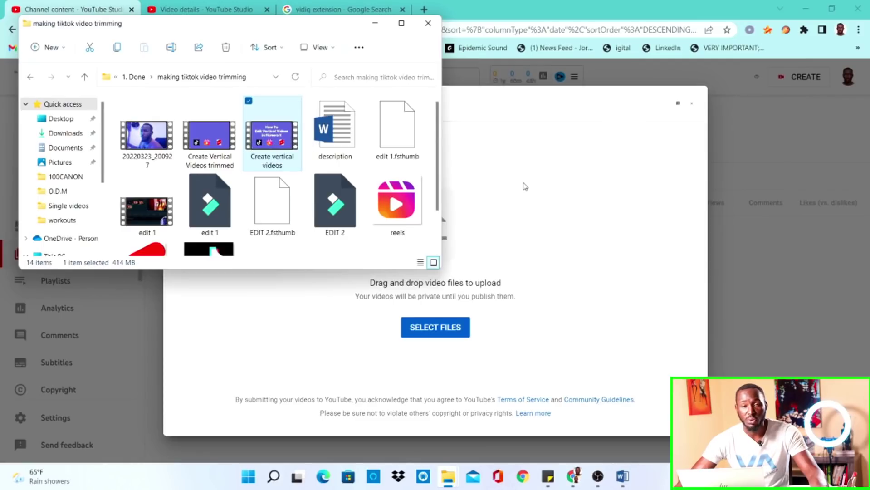
pyautogui.click(467, 248)
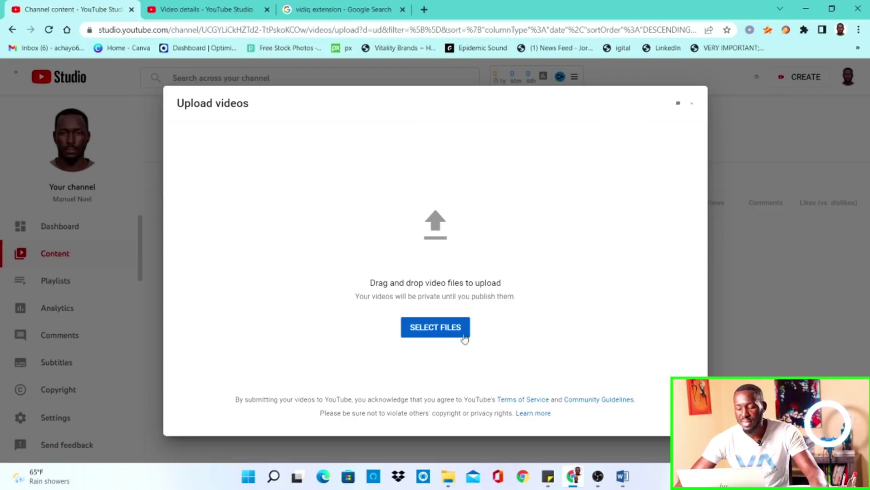
# Step: Upload the "Create vertical videos" file from the "making tiktok video trimming" folder to YouTube
pyautogui.click(439, 333)
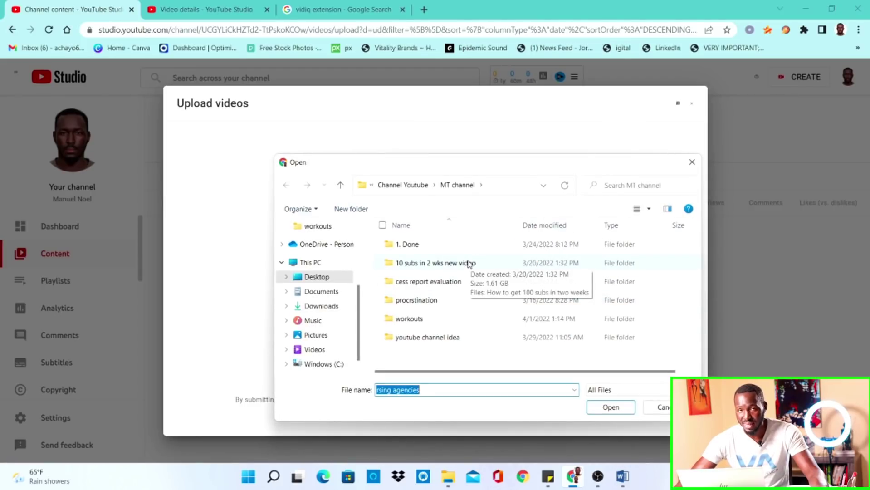
pyautogui.click(694, 162)
pyautogui.moveTo(448, 477)
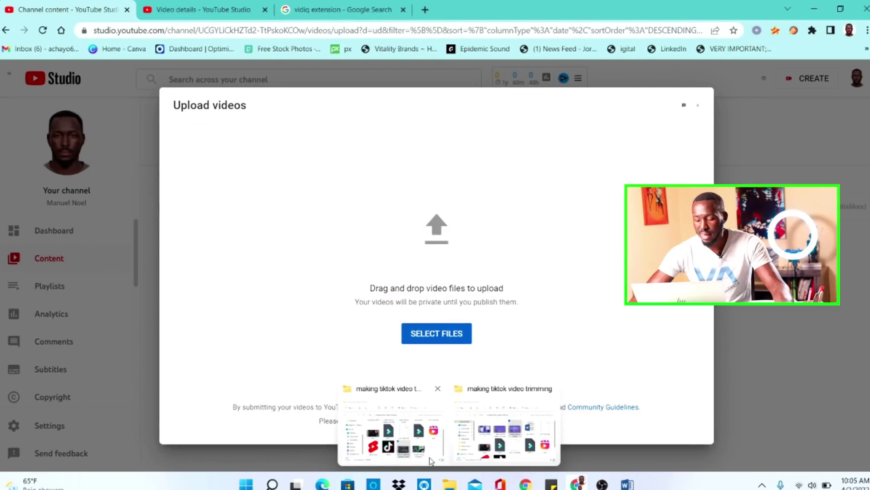
pyautogui.click(535, 422)
pyautogui.moveTo(270, 137); pyautogui.dragTo(459, 237)
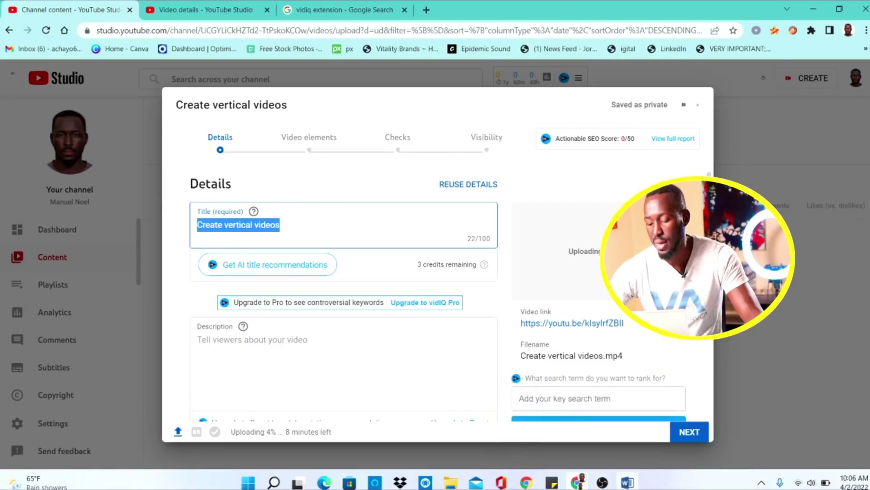
# Step: Replace the video title with "How to Edit Vertical Videos in Filmora X in 2022 | Tiktok| Reels|Shorts |" from the Word document
pyautogui.hotkey('alt', 'Tab')
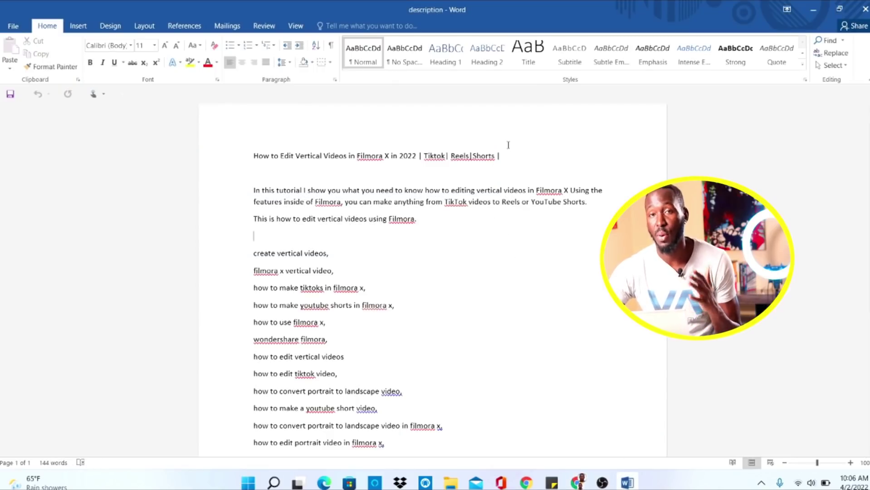
pyautogui.moveTo(509, 145); pyautogui.dragTo(318, 141)
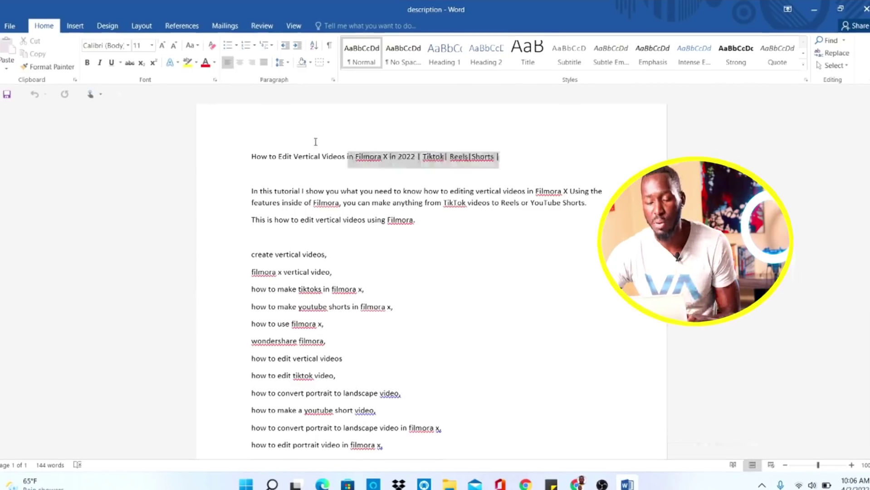
pyautogui.hotkey('alt', 'Tab')
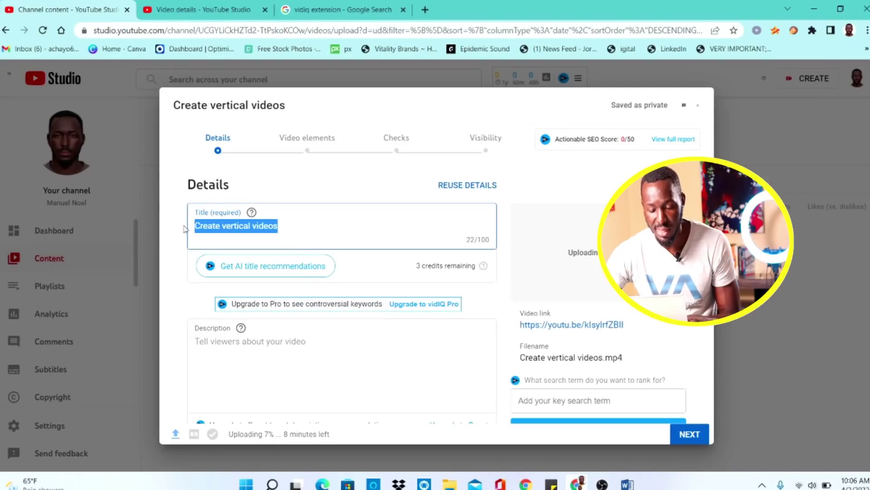
pyautogui.write('How to Edit Vertical Videos in Filmora X in 2022 | Tiktok| Reels|Shorts |')
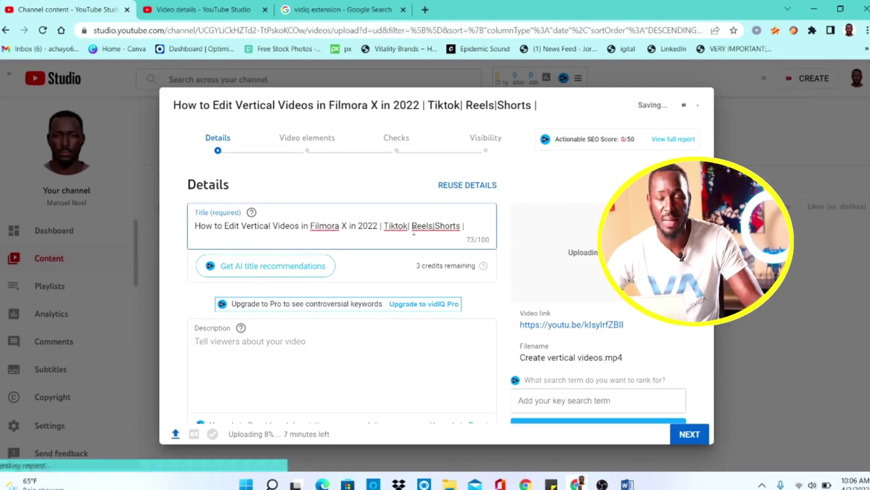
# Step: Copy the tutorial's introductory paragraphs on editing vertical videos in Filmora from the Word document into the video description
pyautogui.scroll(-1, 247, 281)
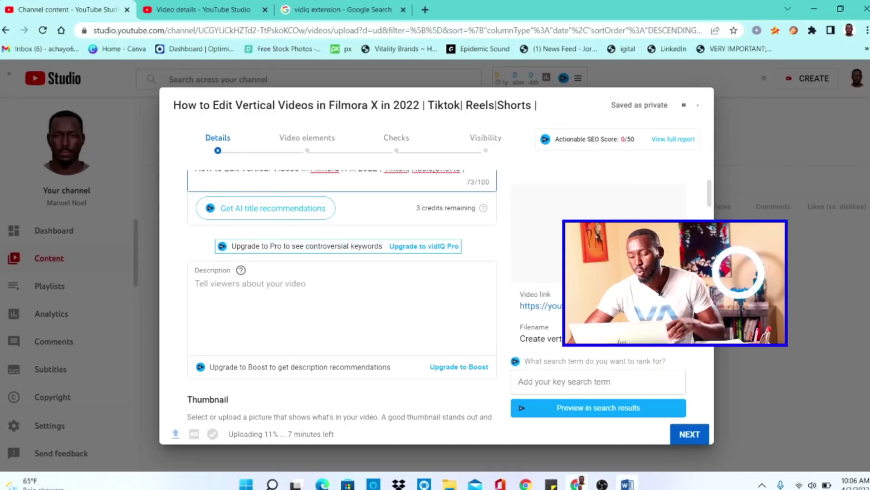
pyautogui.hotkey('alt', 'Tab')
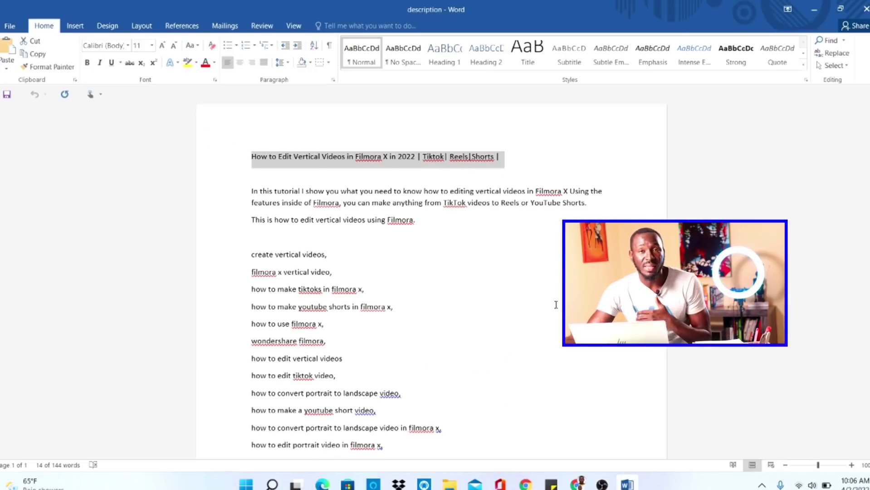
pyautogui.moveTo(416, 220); pyautogui.dragTo(249, 193)
pyautogui.hotkey('ctrl', 'c')
pyautogui.hotkey('alt', 'Tab')
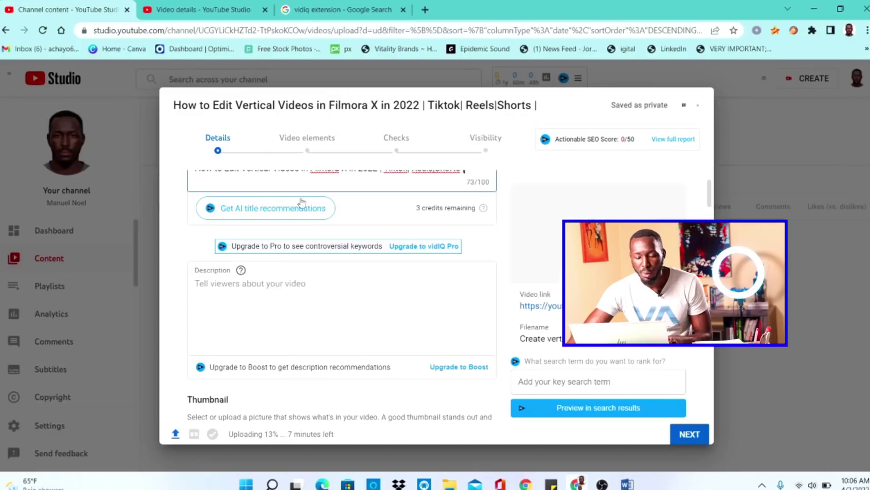
pyautogui.click(277, 286)
pyautogui.hotkey('ctrl', 'v')
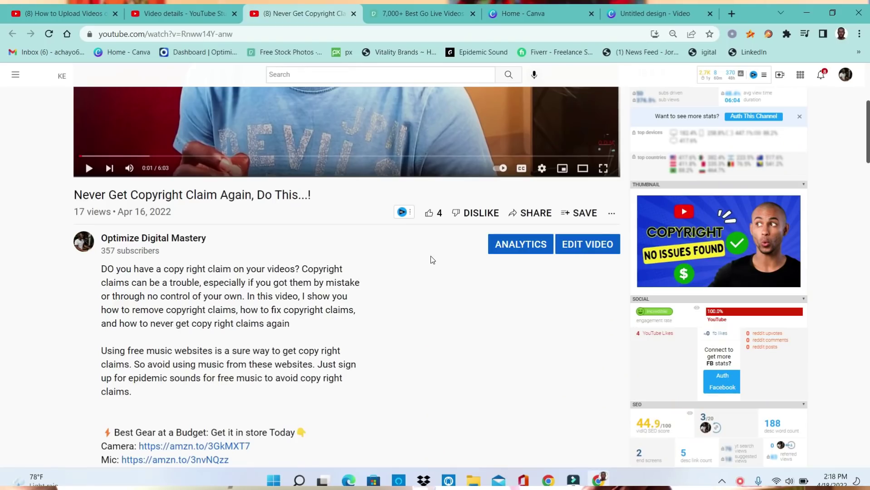
# Step: Examine the links and disclaimer in the description of the published "Never Get Copyright Claim Again, Do This...!" video
pyautogui.scroll(-6, 431, 255)
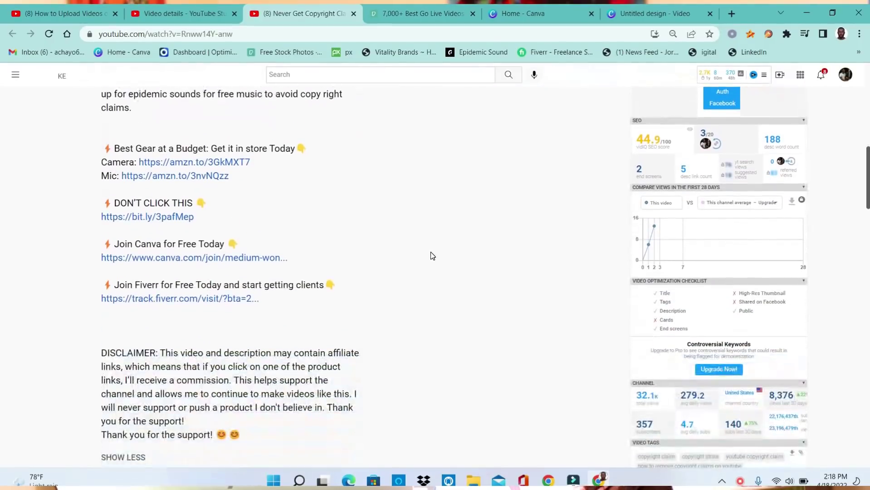
pyautogui.scroll(-1, 430, 256)
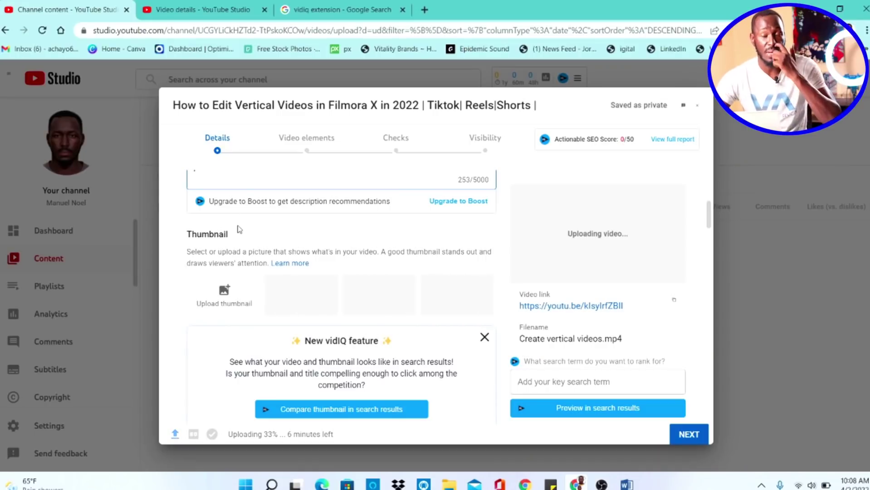
# Step: Open Canva in a new browser tab, search for "thumbnail" and show the YouTube Thumbnail templates
pyautogui.click(424, 10)
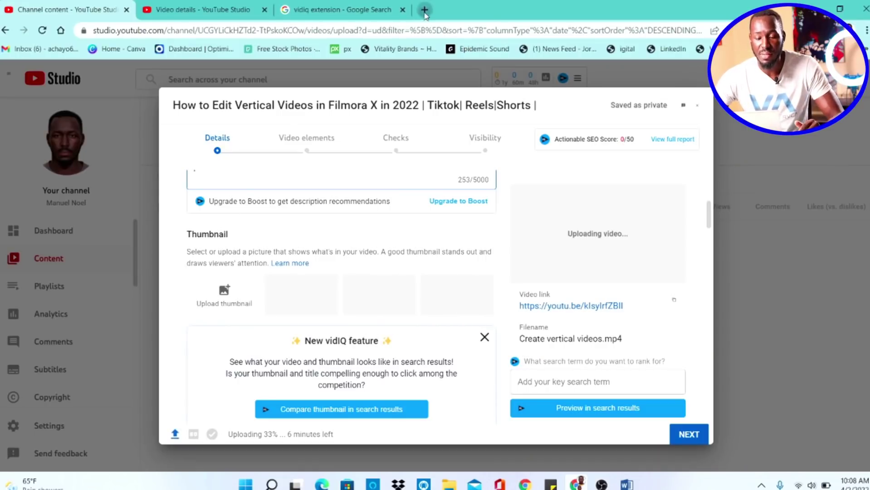
pyautogui.click(122, 49)
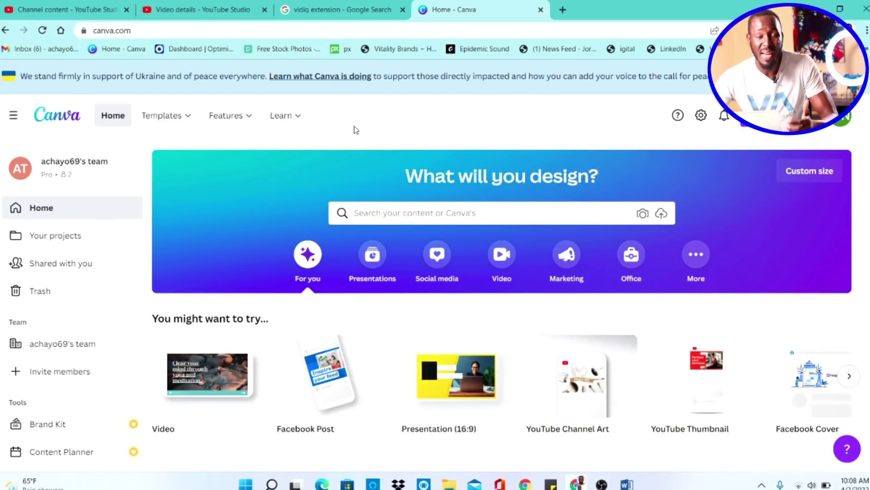
pyautogui.click(448, 214)
pyautogui.write('thumbnail')
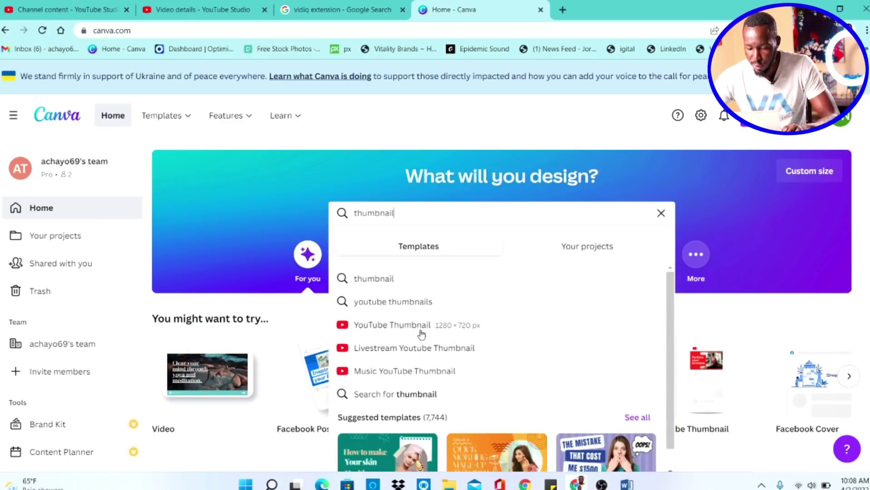
pyautogui.click(400, 327)
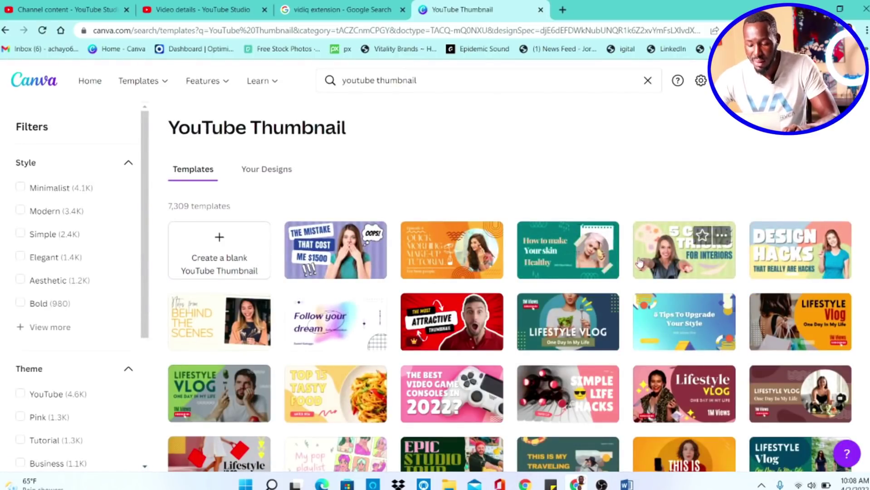
# Step: Browse the YouTube thumbnail templates and open the "5 Ideas to Make Money" template for editing
pyautogui.scroll(-10, 640, 263)
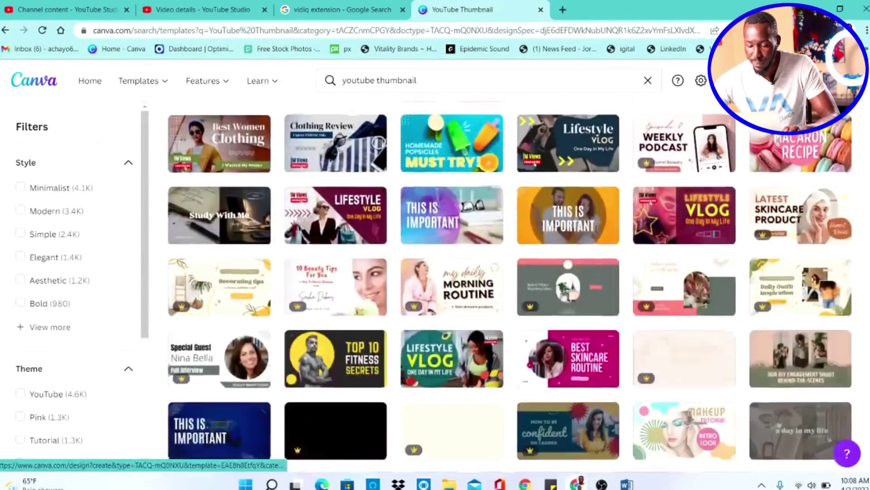
pyautogui.scroll(-10, 510, 281)
pyautogui.scroll(-10, 510, 281)
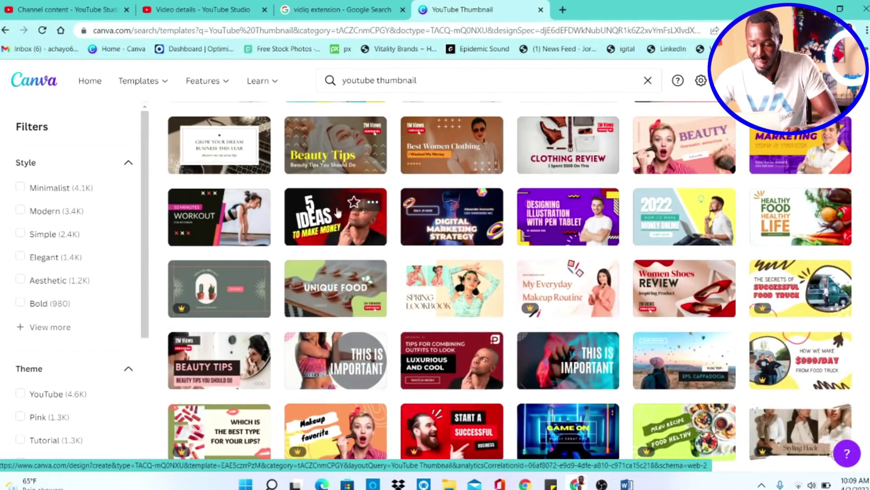
pyautogui.click(334, 228)
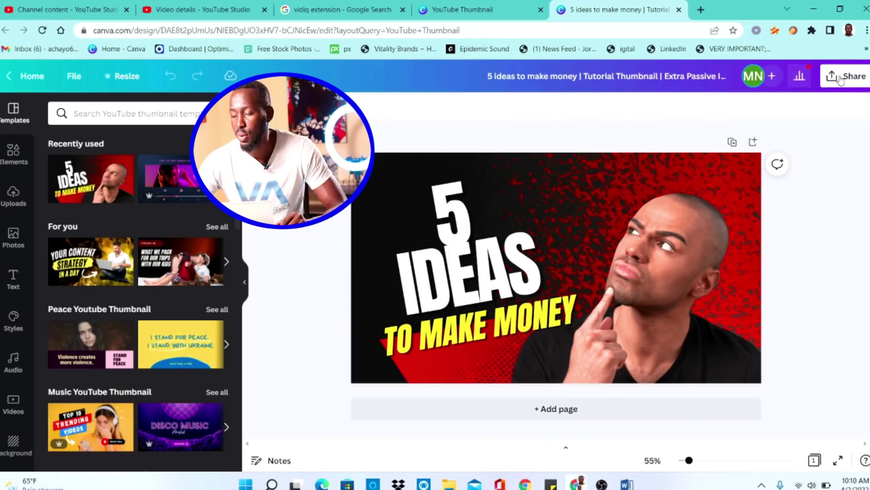
# Step: Show the PNG download settings for the "5 Ideas to Make Money" thumbnail design
pyautogui.click(841, 80)
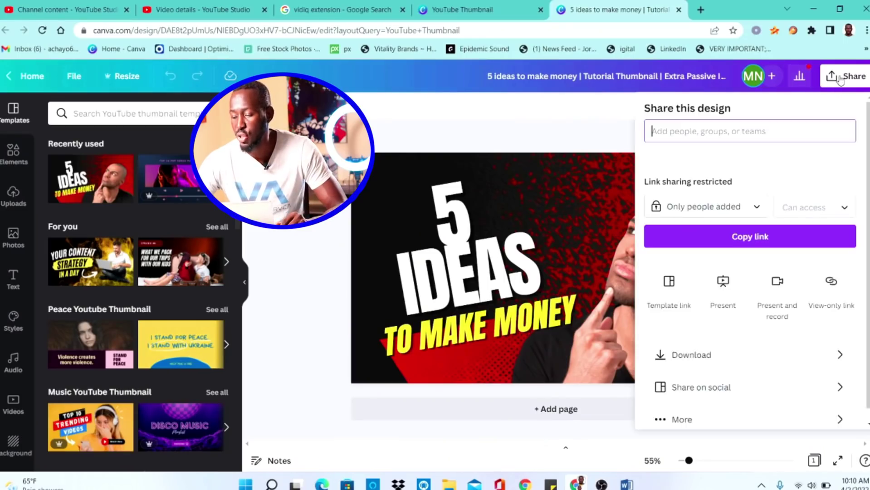
pyautogui.click(703, 362)
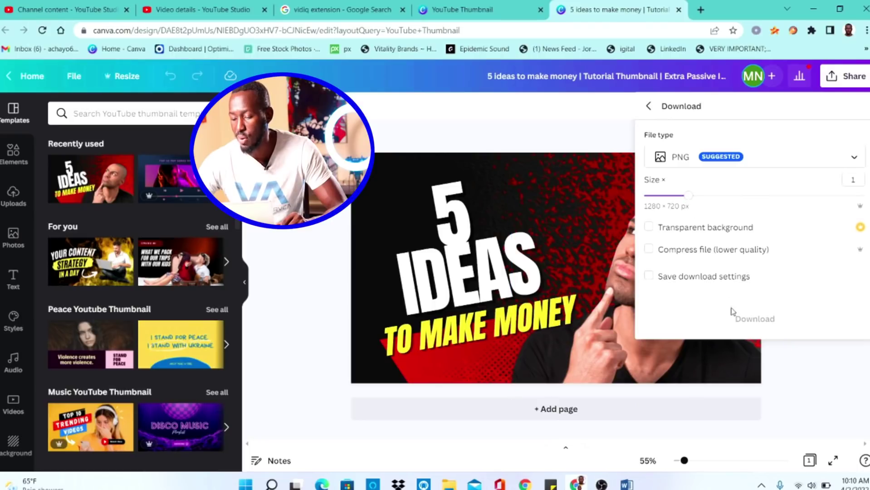
pyautogui.click(755, 318)
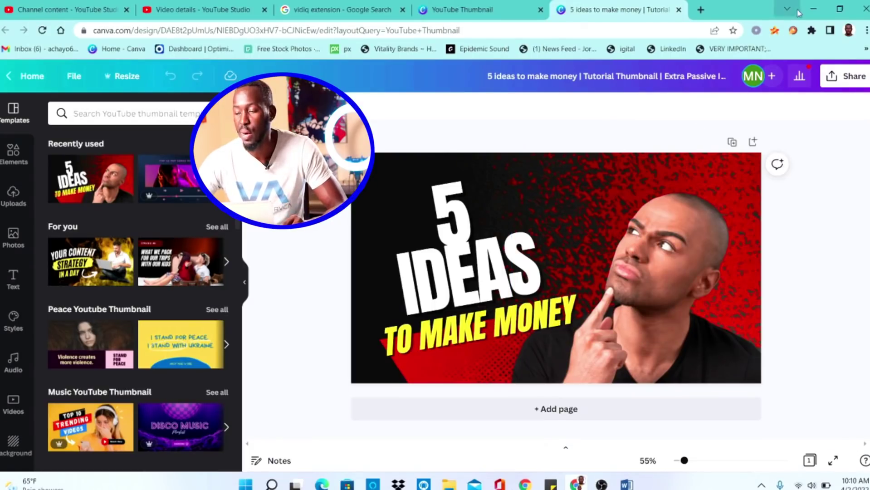
# Step: Return to the YouTube upload and add the "vertical videos thumbnail" image from the "making tiktok video trimming" folder as its thumbnail
pyautogui.hotkey('ctrl', '1')
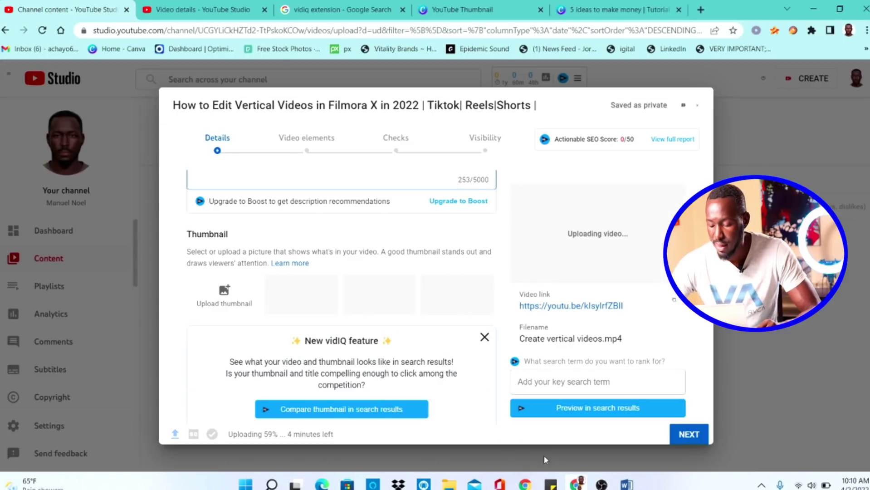
pyautogui.moveTo(453, 485)
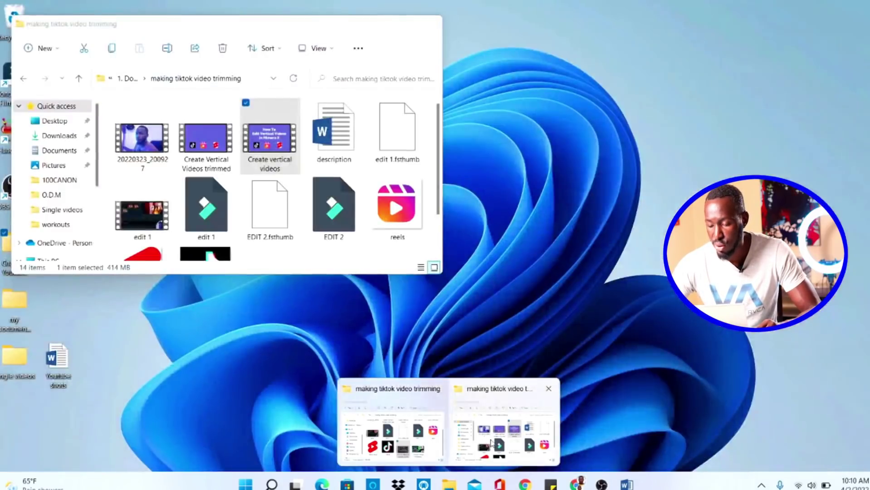
pyautogui.click(433, 443)
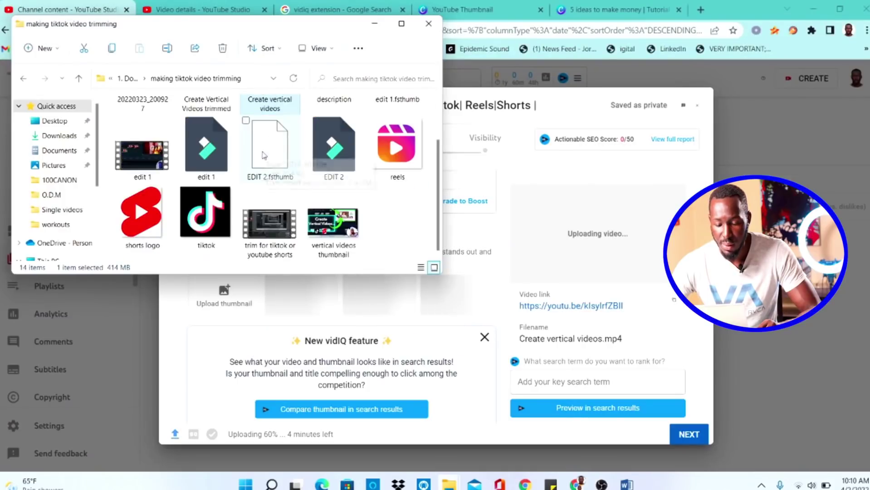
pyautogui.moveTo(333, 222); pyautogui.dragTo(224, 294)
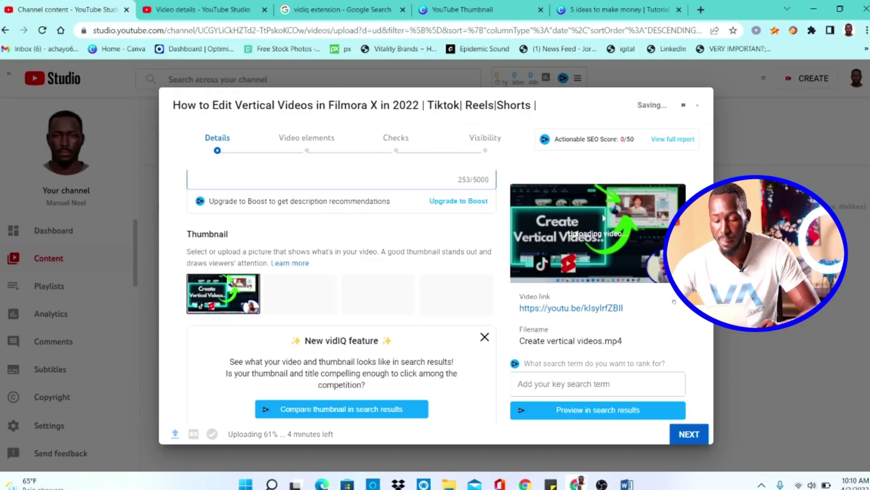
# Step: Create a public playlist titled "tiktok" and add the video to it
pyautogui.scroll(-4, 330, 337)
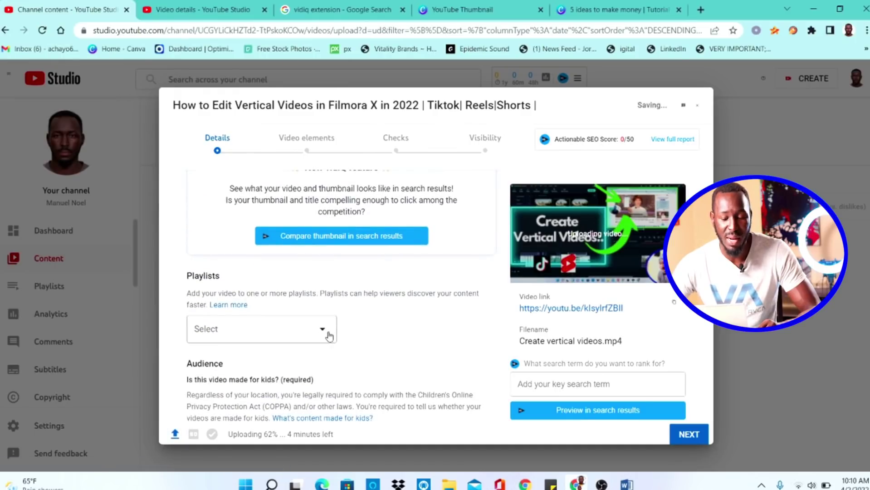
pyautogui.click(327, 333)
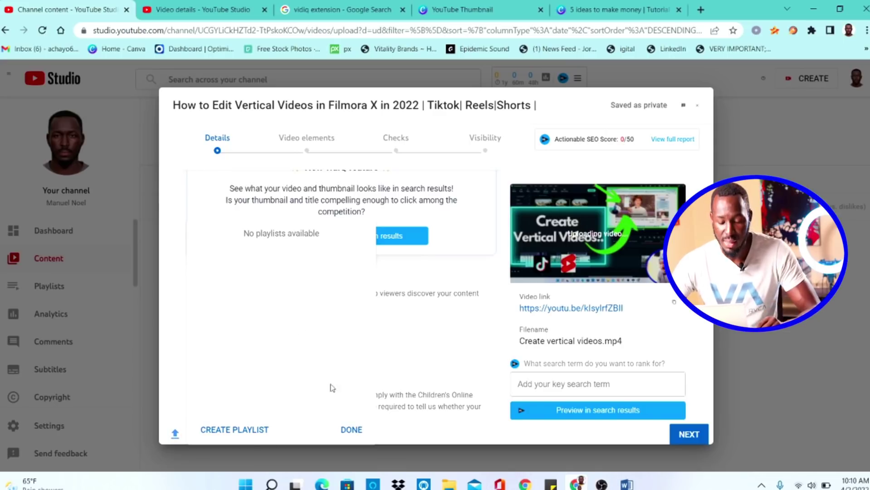
pyautogui.click(239, 434)
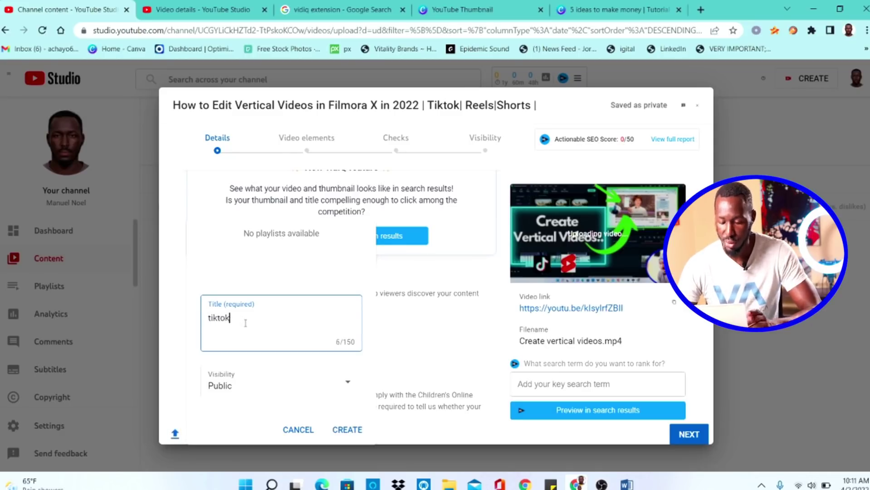
pyautogui.click(356, 430)
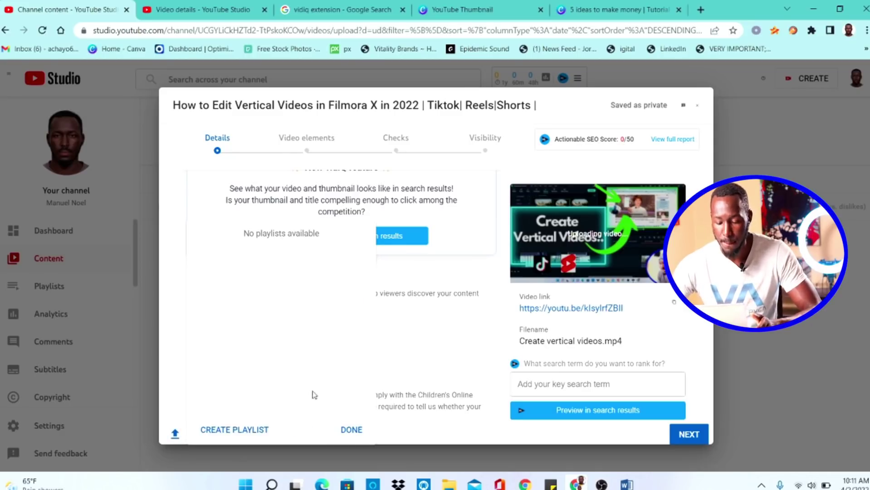
pyautogui.click(244, 240)
pyautogui.click(356, 431)
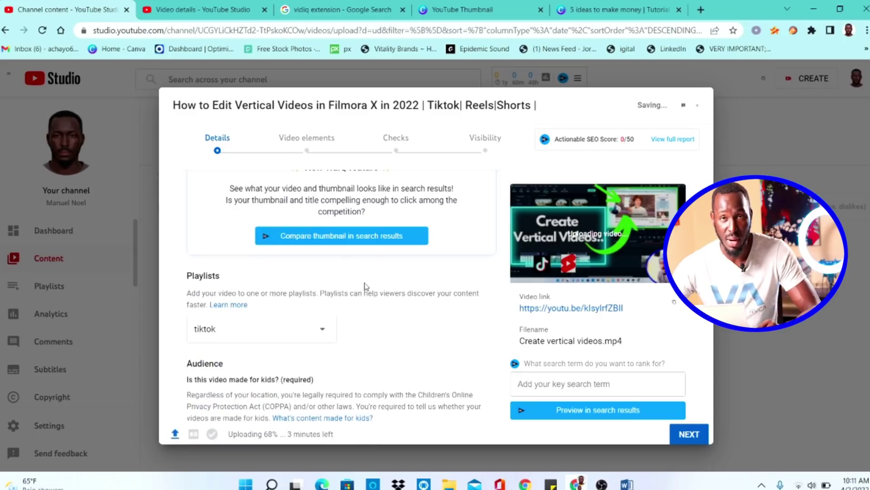
# Step: Mark the video as not made for kids and review the paid promotion setting
pyautogui.scroll(-4, 279, 323)
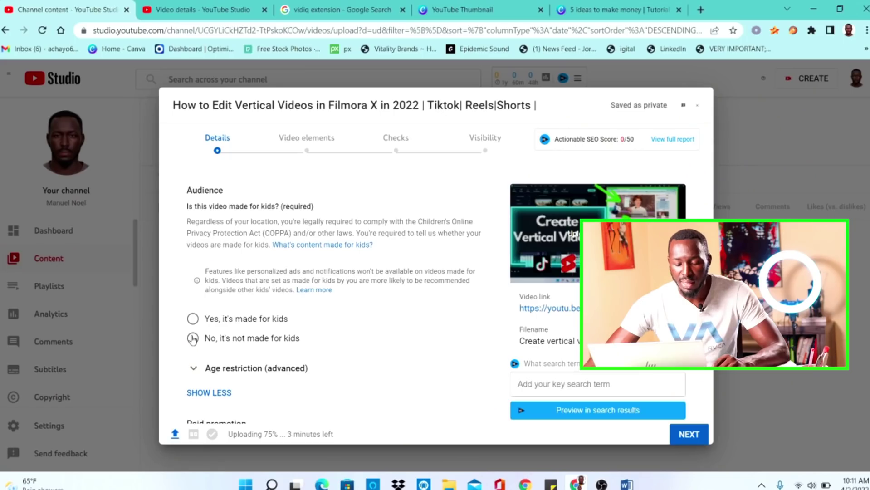
pyautogui.click(192, 339)
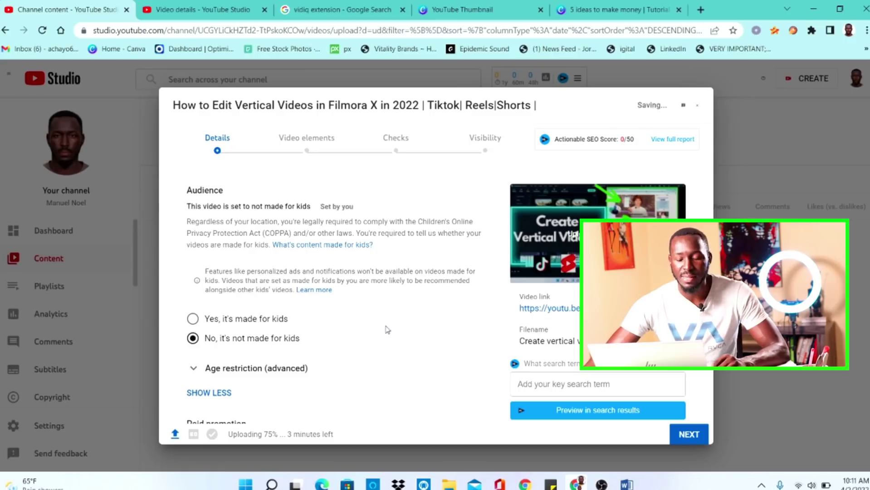
pyautogui.scroll(-4, 384, 313)
pyautogui.scroll(-1, 300, 257)
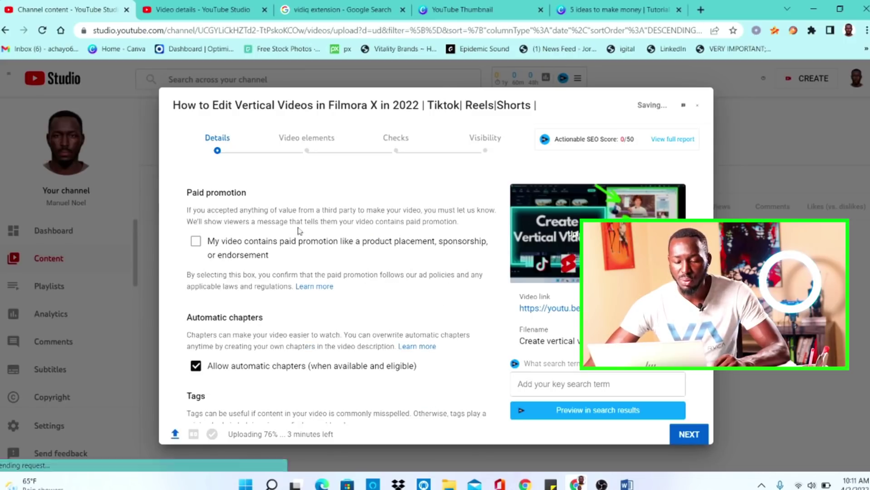
pyautogui.scroll(1, 309, 256)
# Step: Copy the keyword list from "create vertical videos" to "how to edit portrait video in filmora x" from the Word document into the video tags
pyautogui.scroll(-2, 319, 255)
pyautogui.scroll(-3, 318, 256)
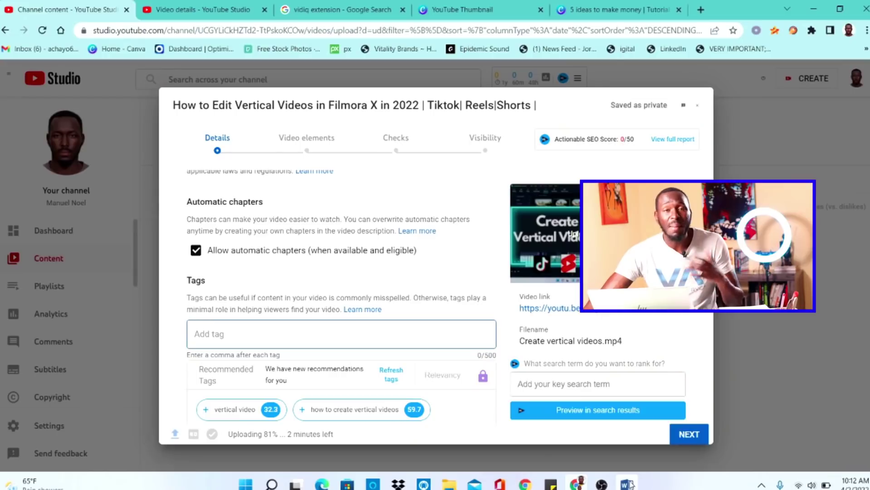
pyautogui.moveTo(626, 484)
pyautogui.click(626, 434)
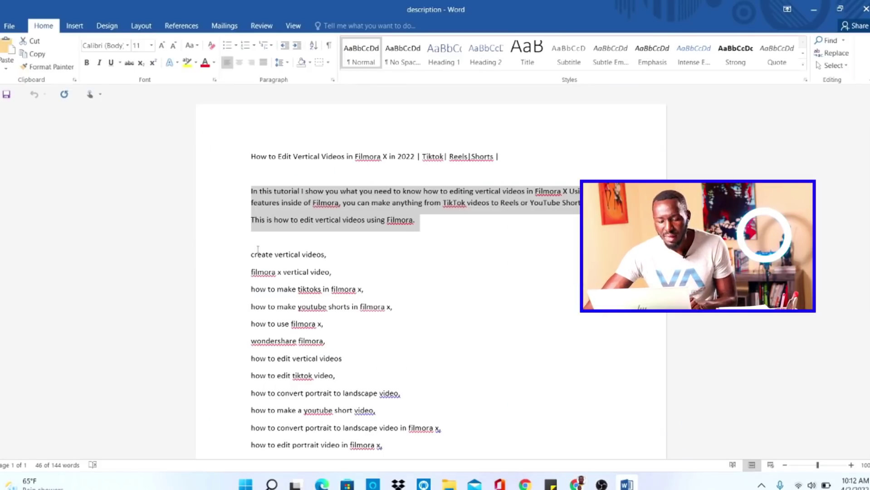
pyautogui.moveTo(251, 255); pyautogui.dragTo(422, 450)
pyautogui.hotkey('ctrl', 'c')
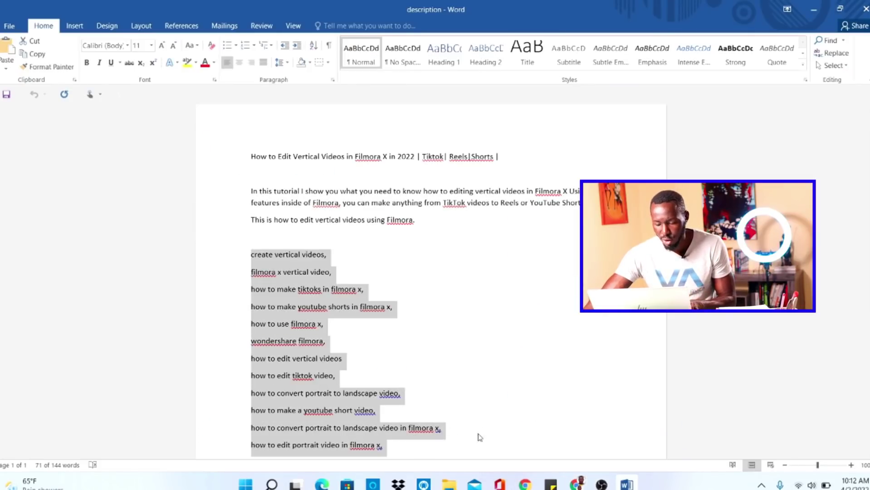
pyautogui.click(576, 484)
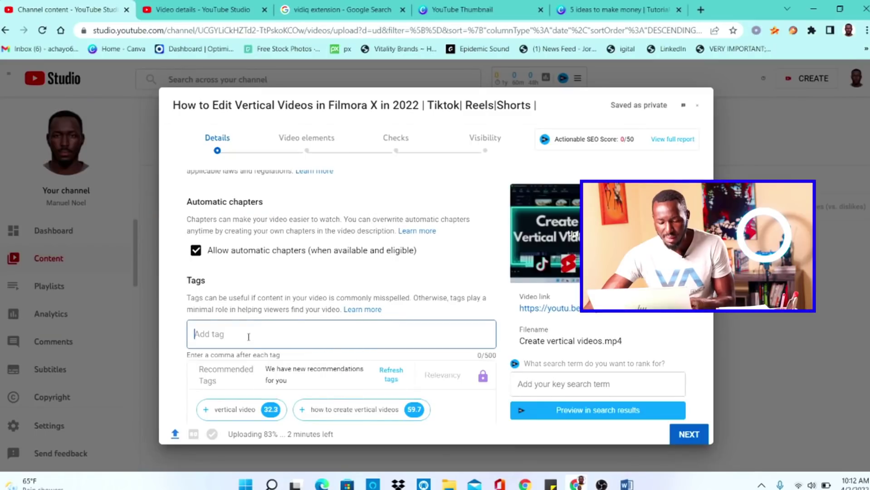
pyautogui.hotkey('ctrl', 'v')
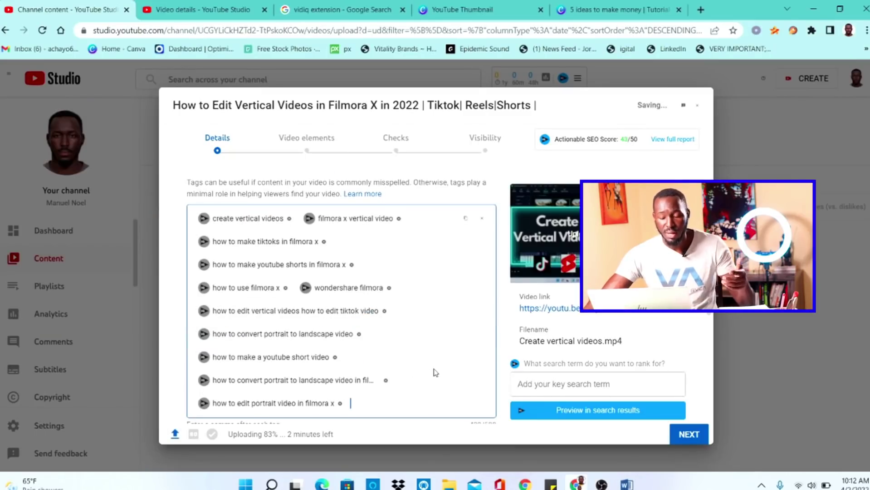
# Step: Review the language, recording, license and Shorts sampling settings, and set the video category to Howto & Style
pyautogui.scroll(-6, 406, 304)
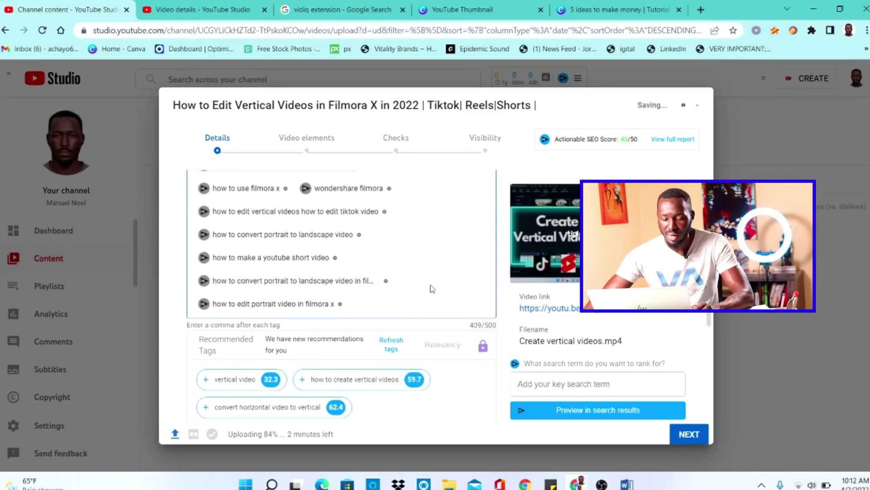
pyautogui.scroll(-3, 431, 288)
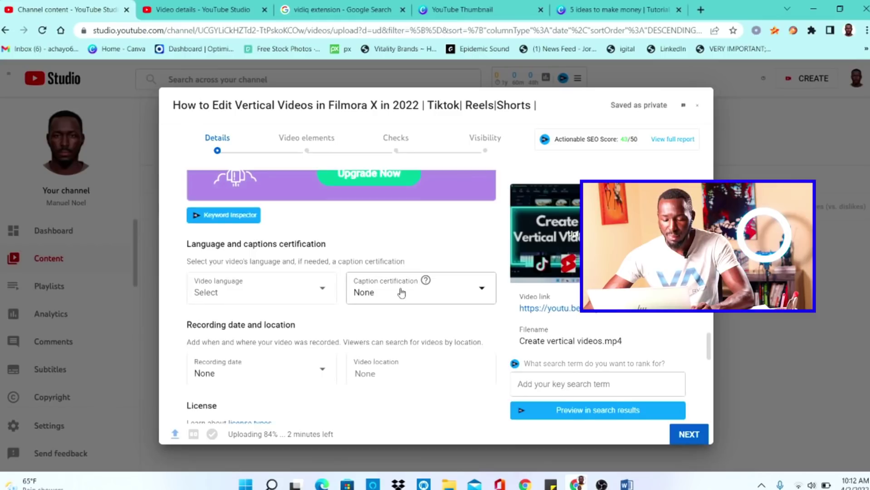
pyautogui.scroll(-3, 401, 293)
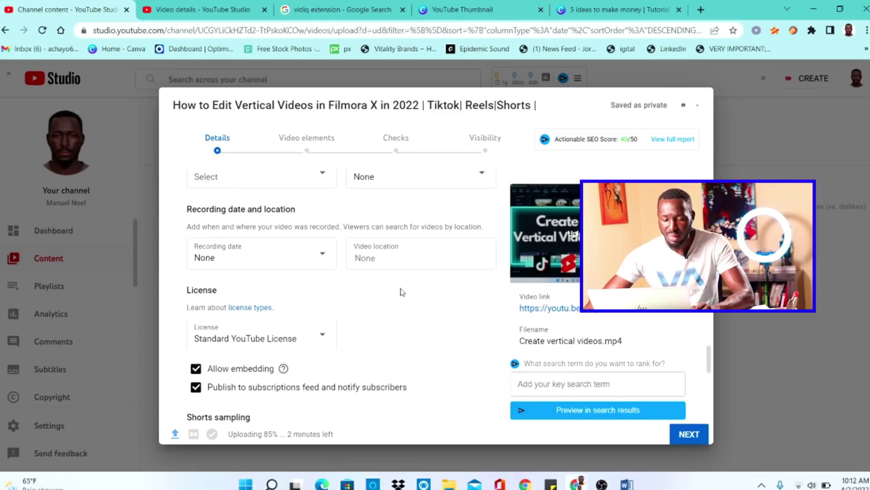
pyautogui.scroll(-3, 402, 292)
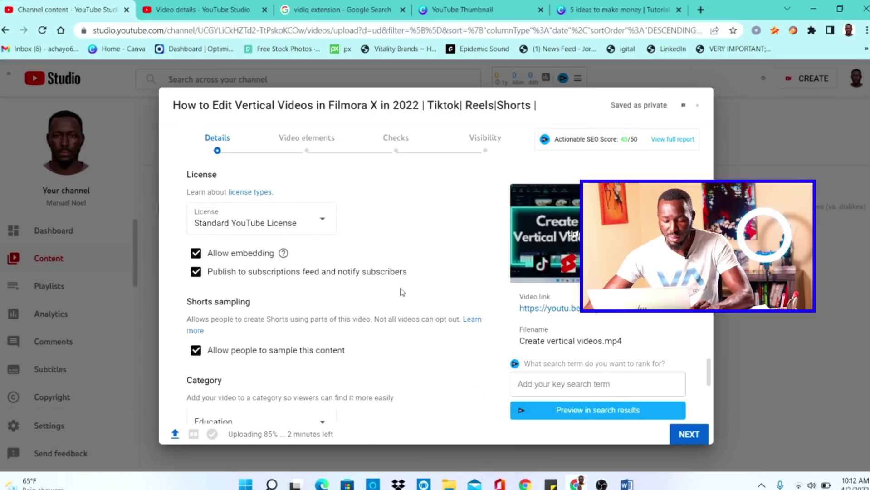
pyautogui.scroll(-3, 402, 292)
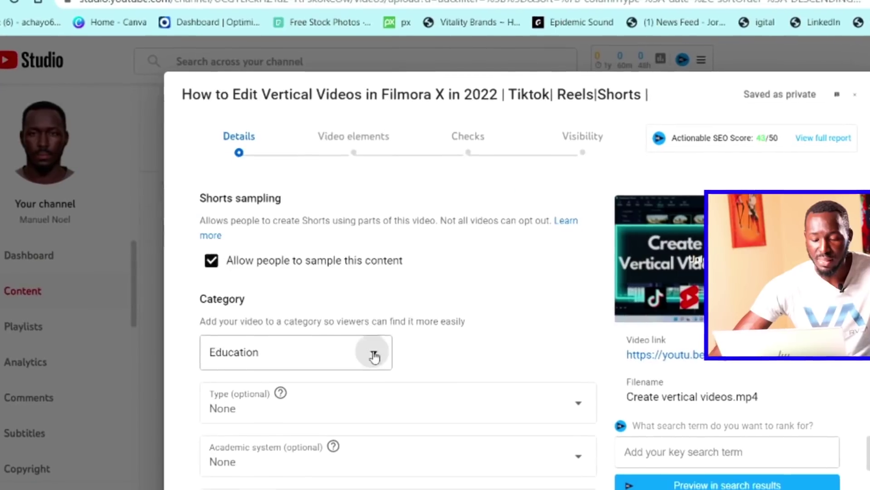
pyautogui.click(323, 310)
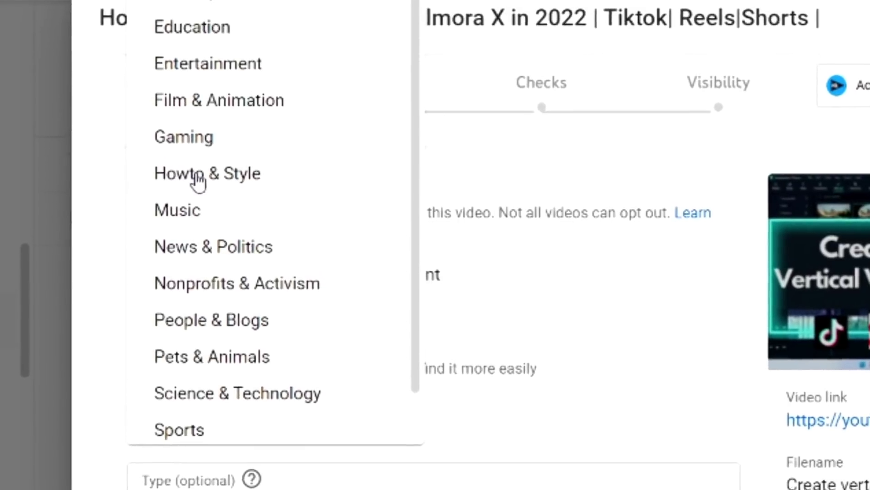
pyautogui.click(198, 180)
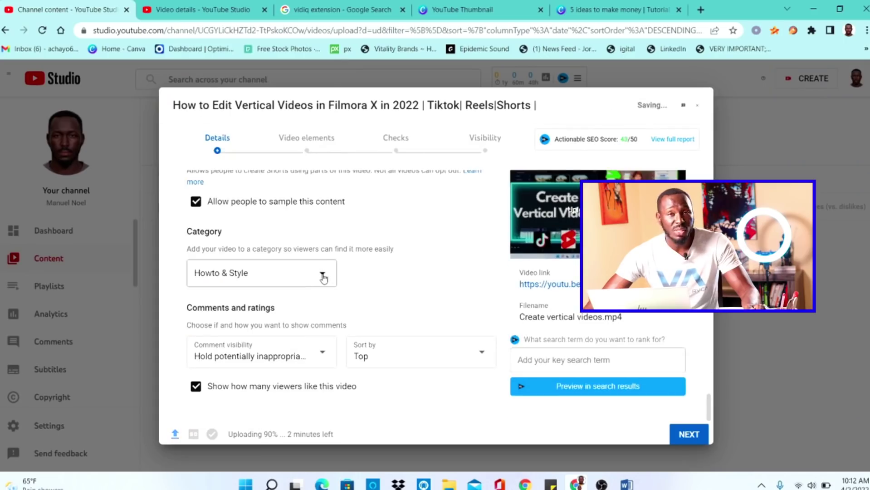
# Step: Review the available video categories and choose Howto & Style for the video
pyautogui.click(324, 277)
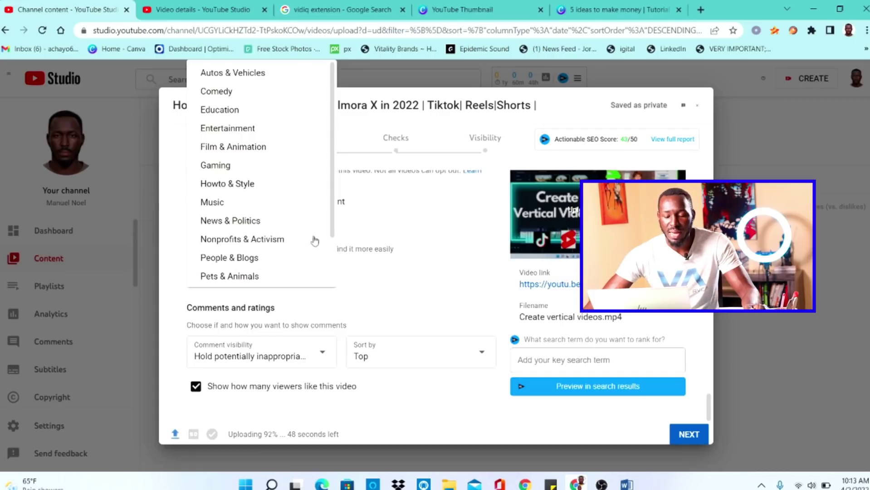
pyautogui.moveTo(330, 218); pyautogui.dragTo(327, 285)
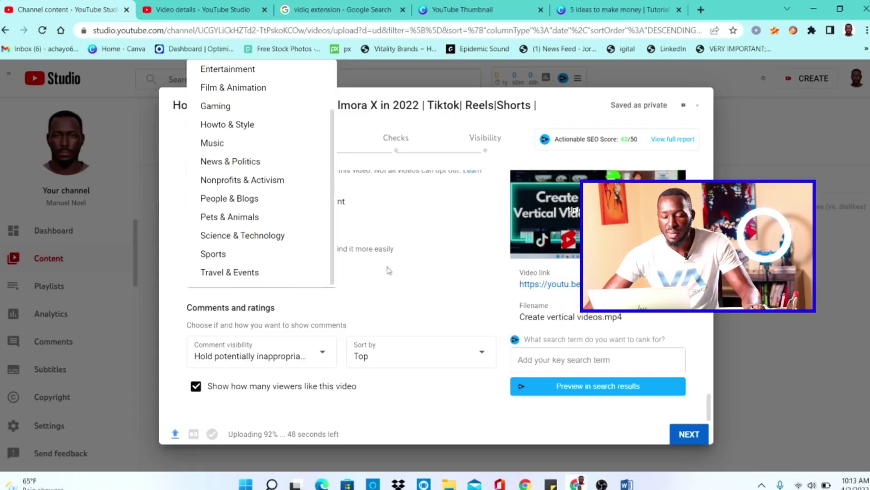
pyautogui.click(241, 126)
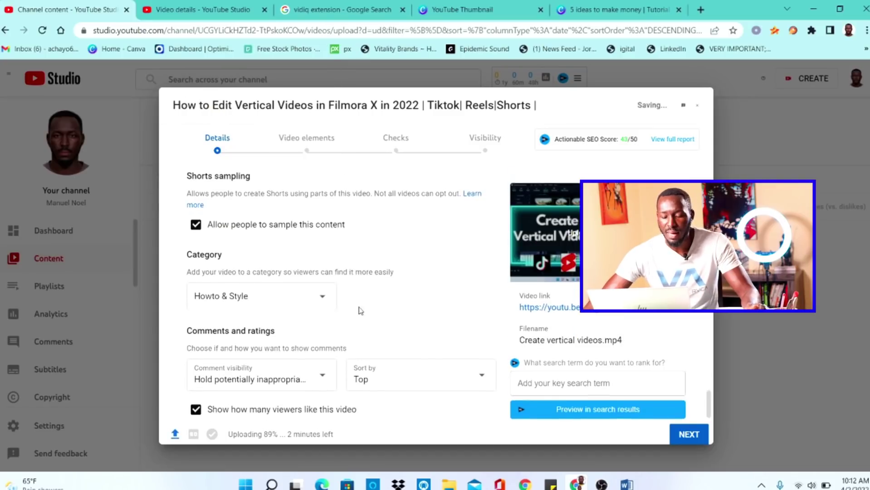
pyautogui.scroll(-1, 172, 292)
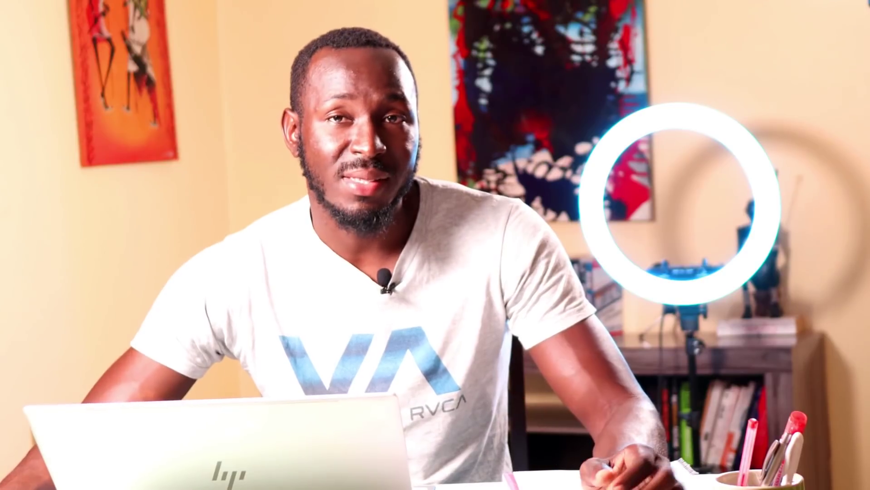
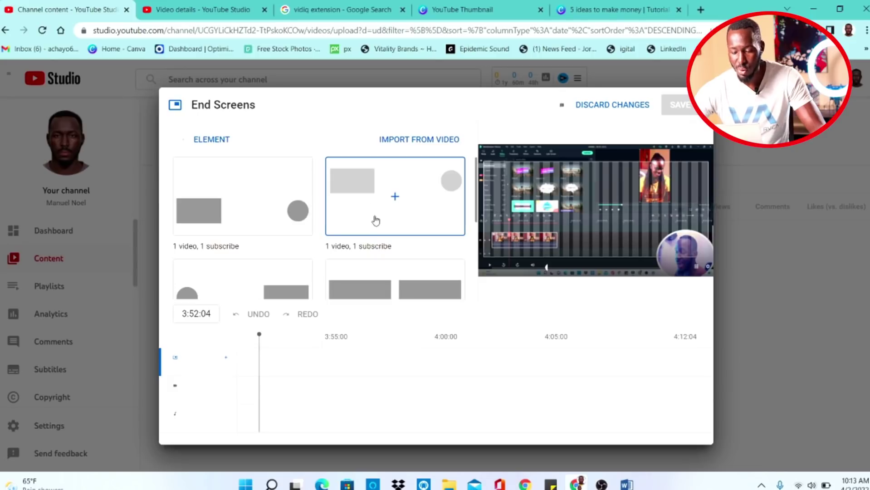
# Step: Apply the first "1 video, 1 subscribe" end screen template, with the video at lower left and the subscribe element at lower right
pyautogui.scroll(-1, 375, 223)
pyautogui.scroll(1, 363, 239)
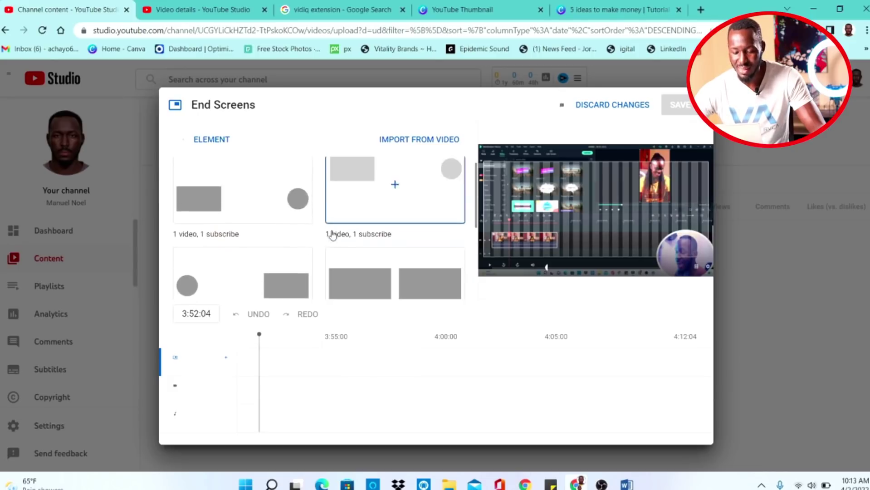
pyautogui.click(264, 181)
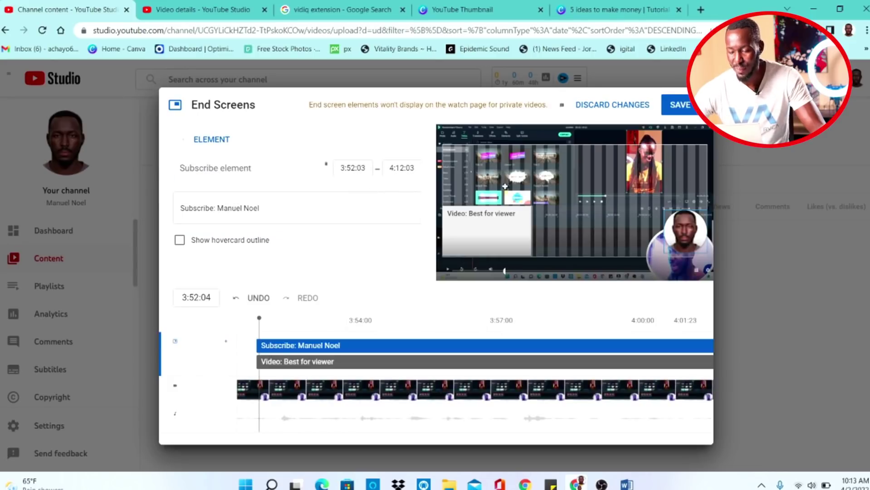
# Step: Review the specific-video choices for the end screen's video element, and save the end screen with Best for viewer
pyautogui.click(473, 224)
pyautogui.scroll(-1, 305, 225)
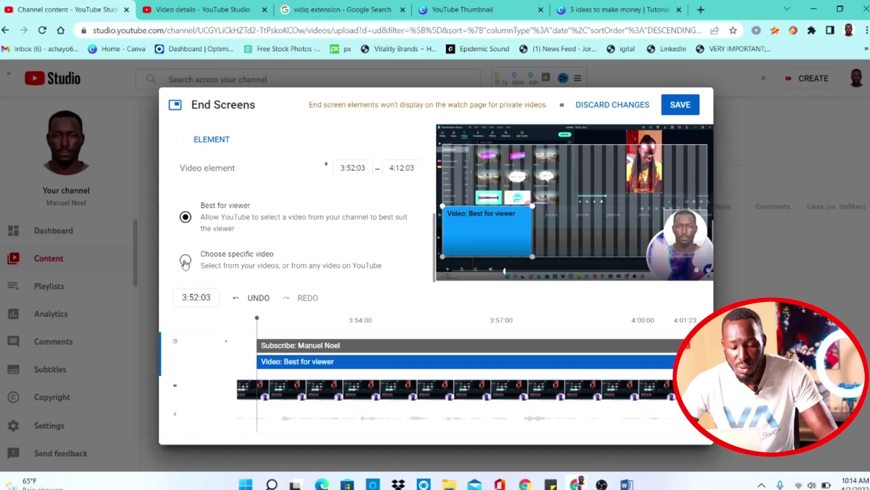
pyautogui.click(183, 259)
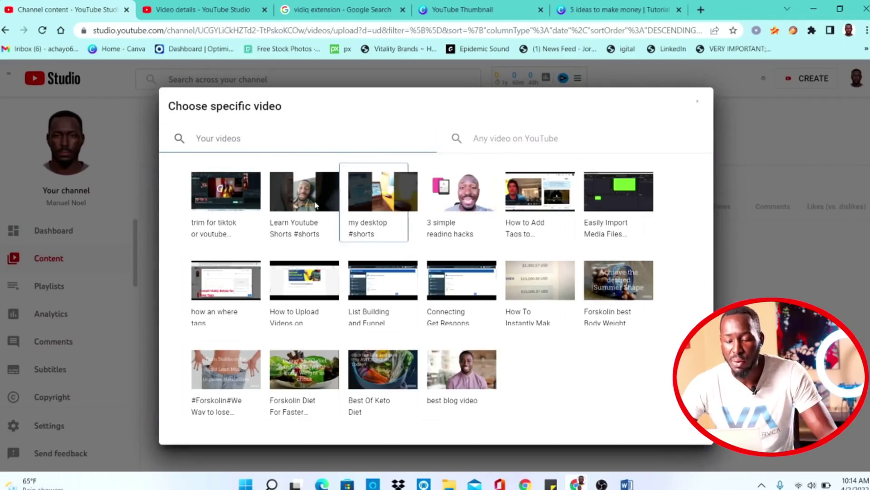
pyautogui.click(698, 102)
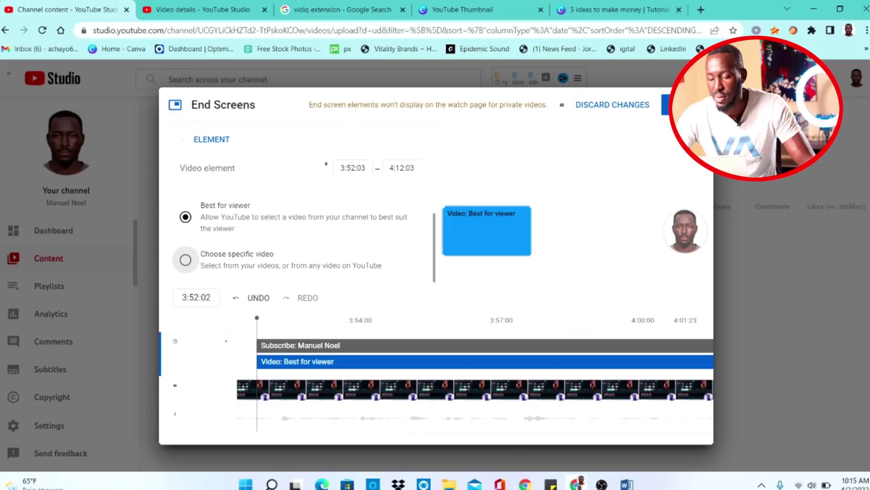
pyautogui.click(680, 105)
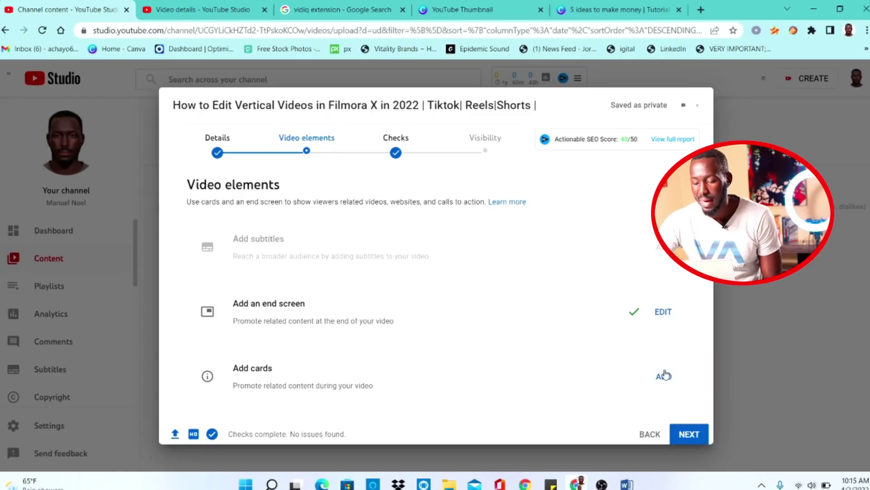
pyautogui.click(665, 377)
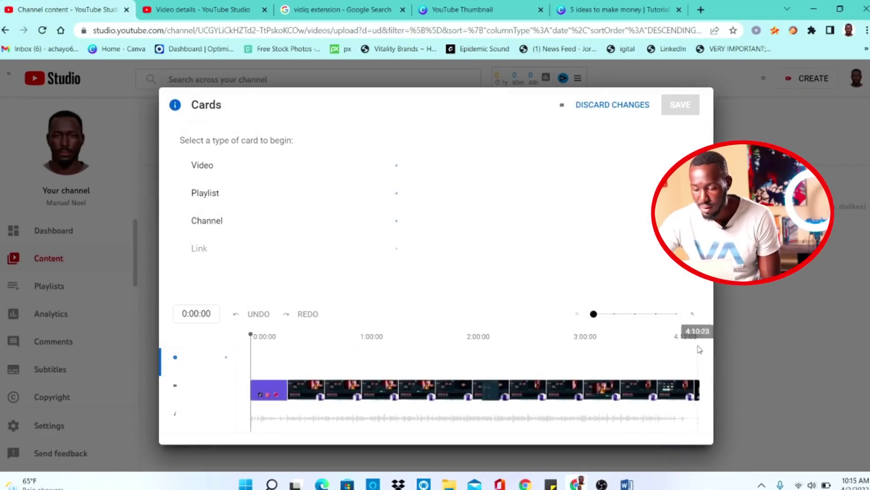
pyautogui.click(573, 356)
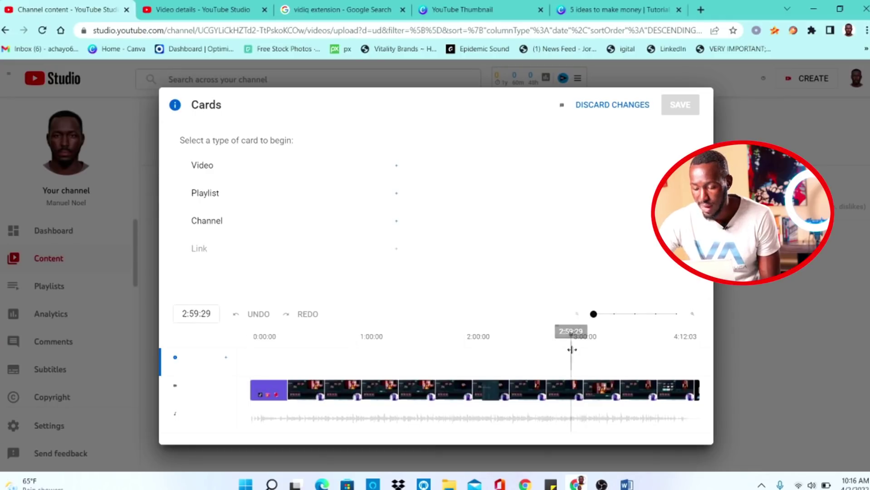
pyautogui.click(234, 173)
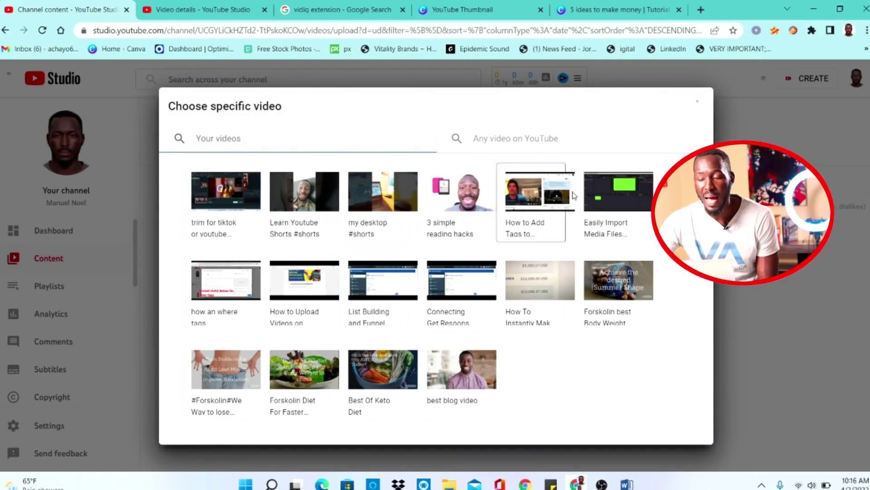
pyautogui.click(697, 106)
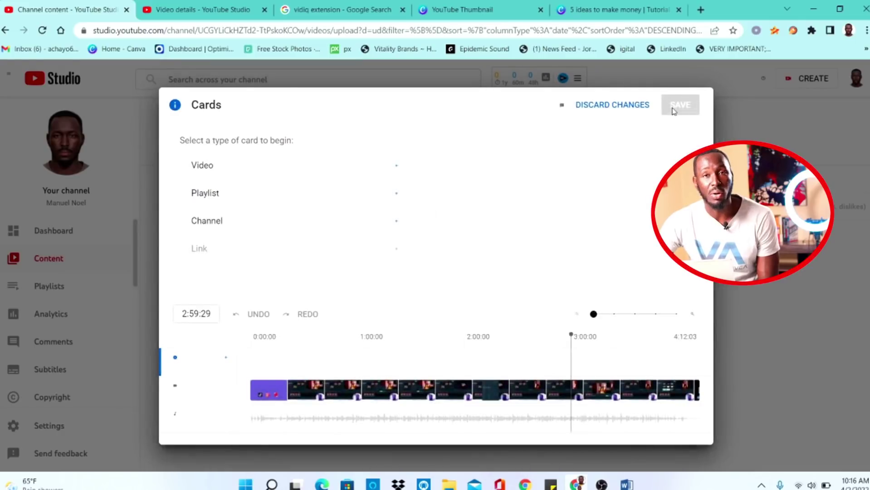
pyautogui.click(597, 107)
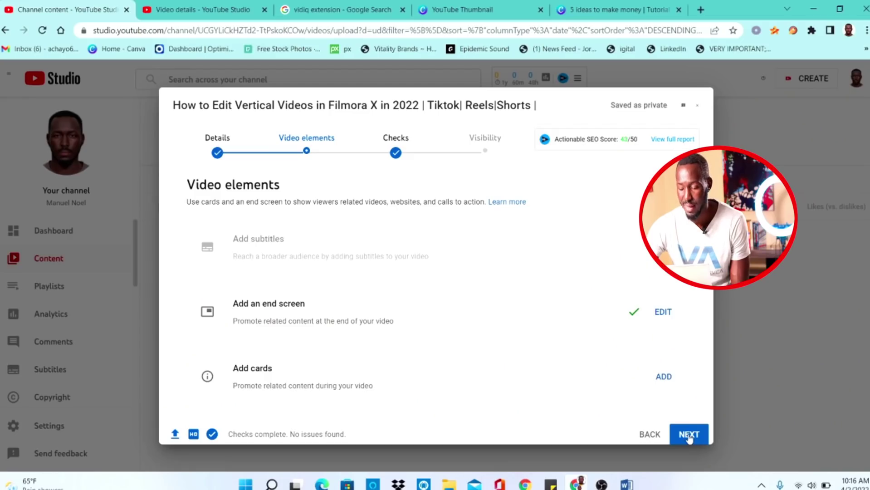
# Step: Proceed past the video elements, review the copyright check result, and continue to the visibility settings
pyautogui.click(689, 434)
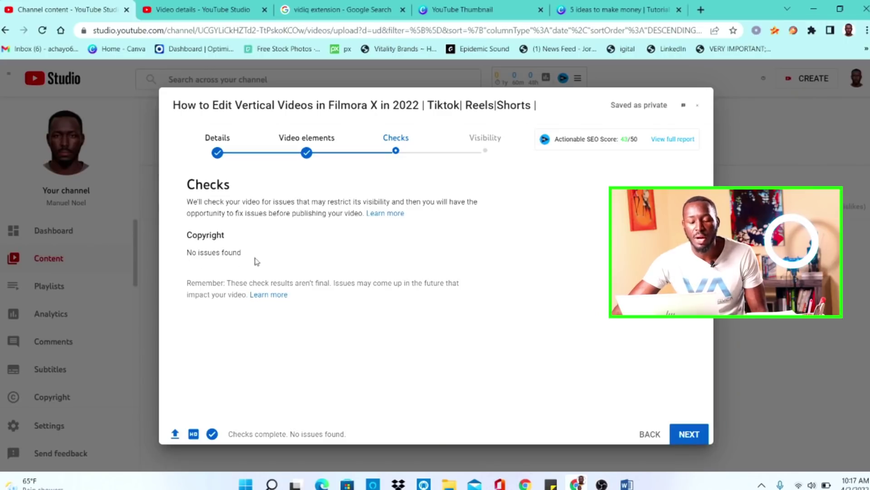
pyautogui.moveTo(255, 260); pyautogui.dragTo(187, 256)
pyautogui.click(688, 434)
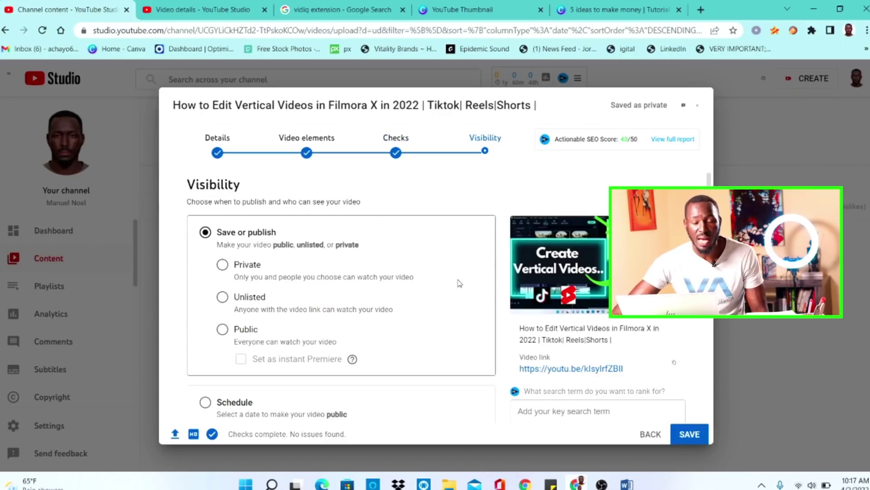
# Step: Review the visibility choices and set the video to Public
pyautogui.scroll(-1, 459, 283)
pyautogui.scroll(1, 290, 214)
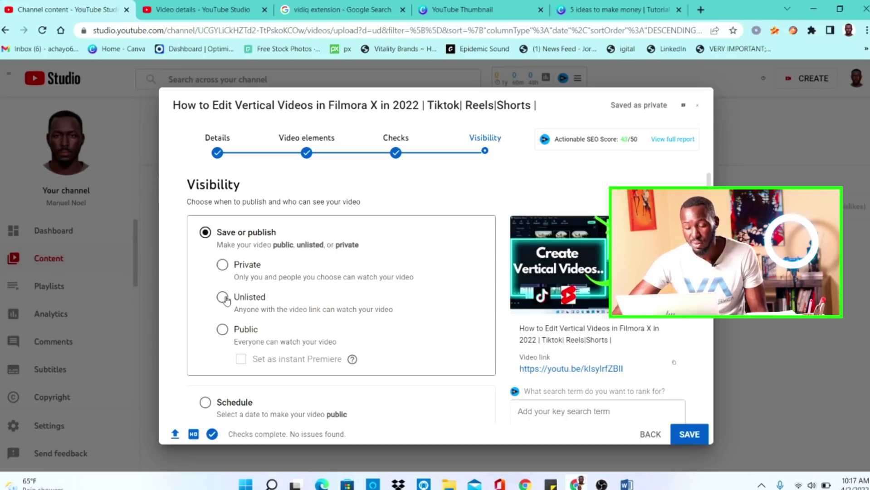
pyautogui.click(223, 332)
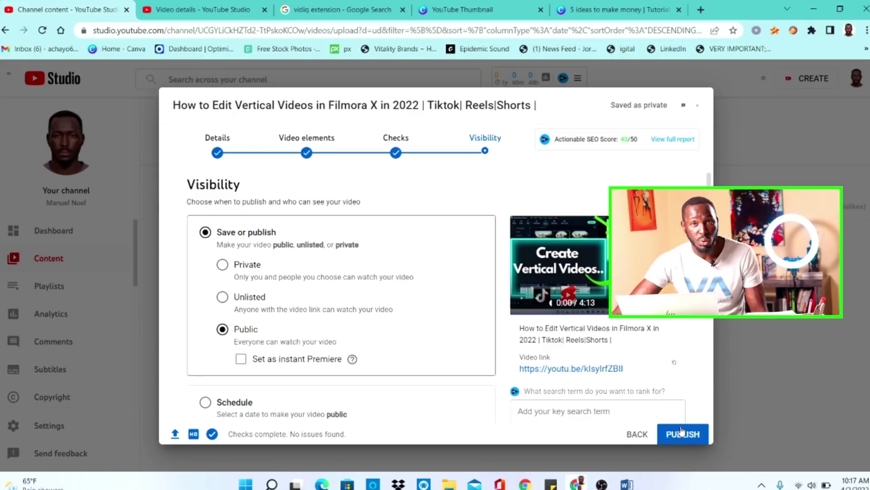
# Step: Set the video to be published on a schedule, on Apr 14, 2022 at 6:00 AM
pyautogui.scroll(-2, 272, 363)
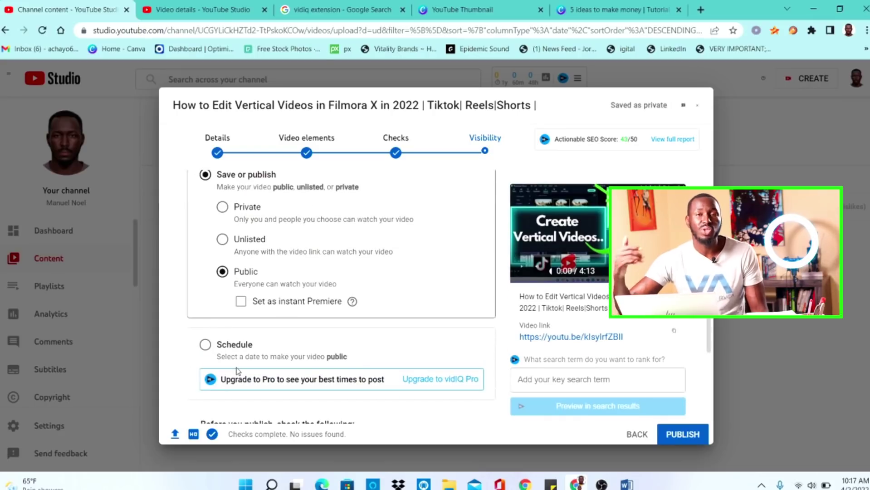
pyautogui.click(205, 346)
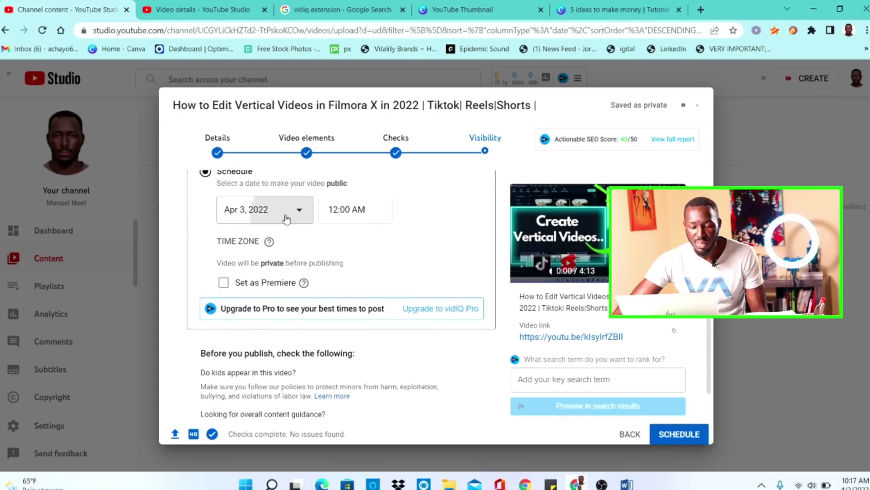
pyautogui.click(287, 216)
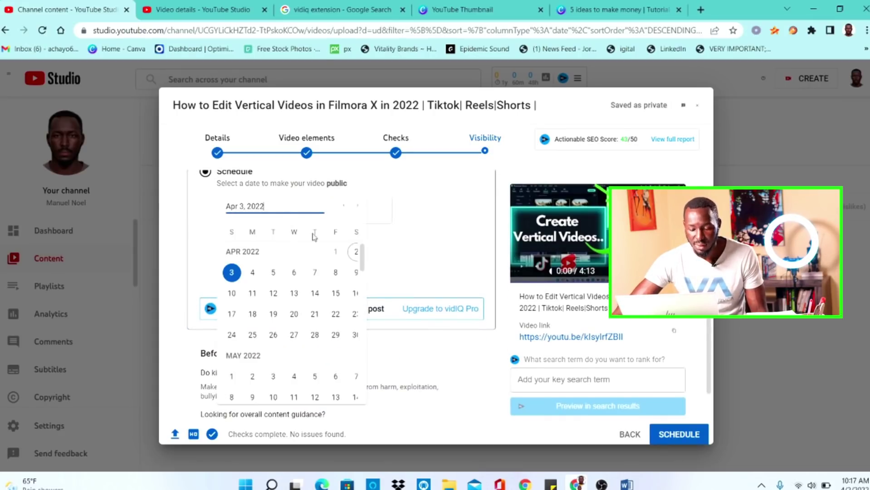
pyautogui.click(316, 294)
pyautogui.click(357, 211)
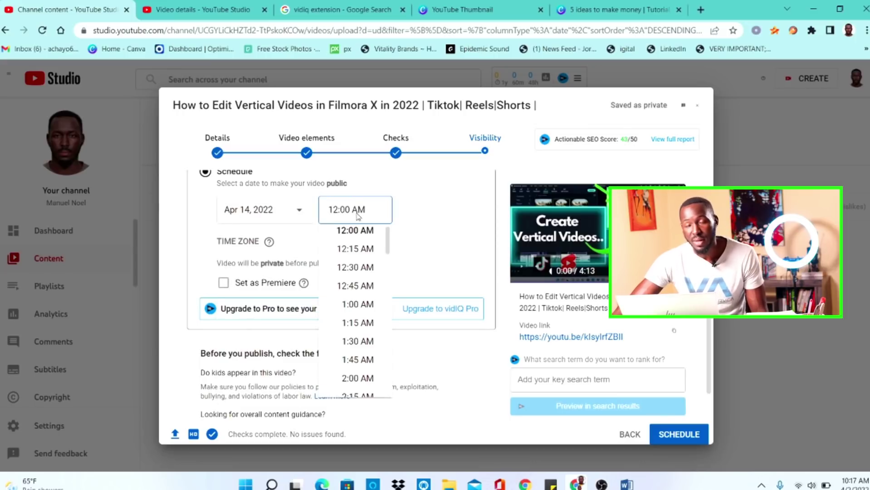
pyautogui.scroll(-5, 354, 326)
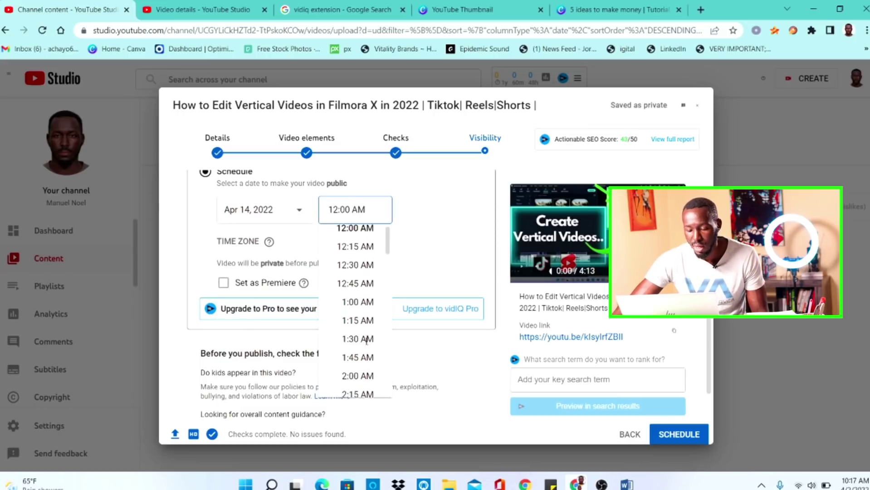
pyautogui.scroll(-5, 356, 345)
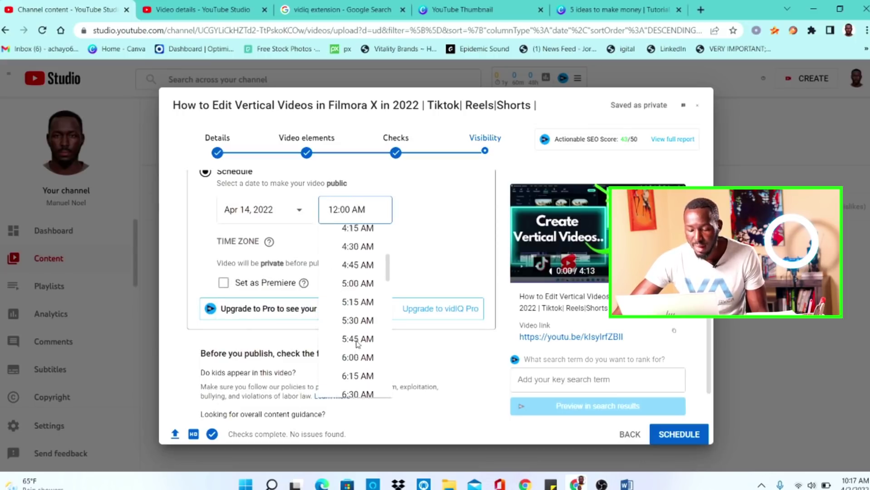
pyautogui.click(355, 358)
pyautogui.scroll(-1, 406, 321)
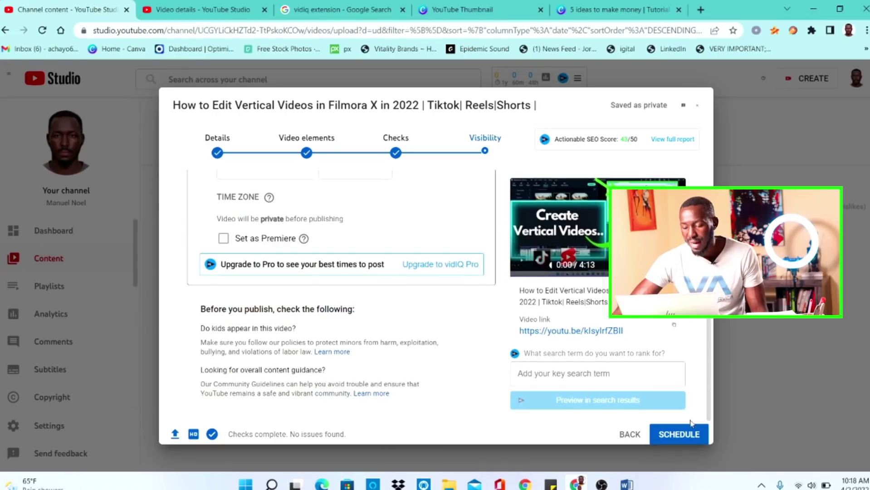